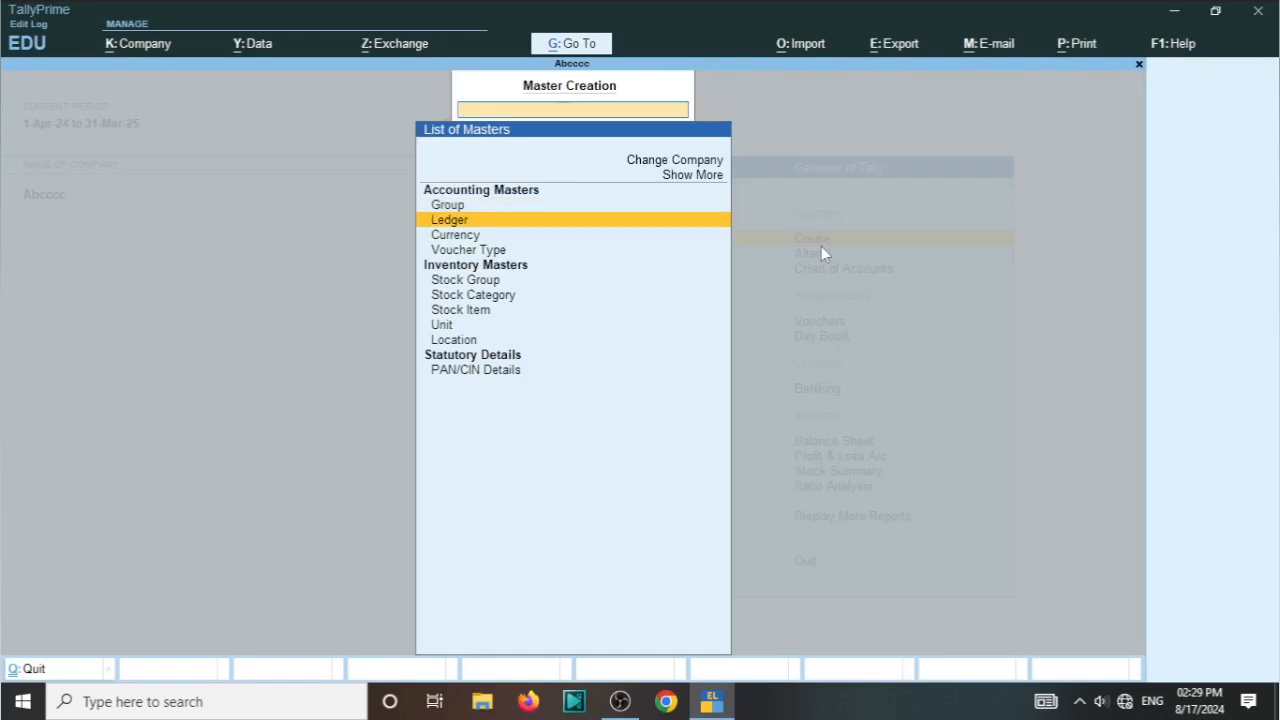
Step: Start a new stock item master and name it S22 Ultra, leaving the alias blank
key(Down)
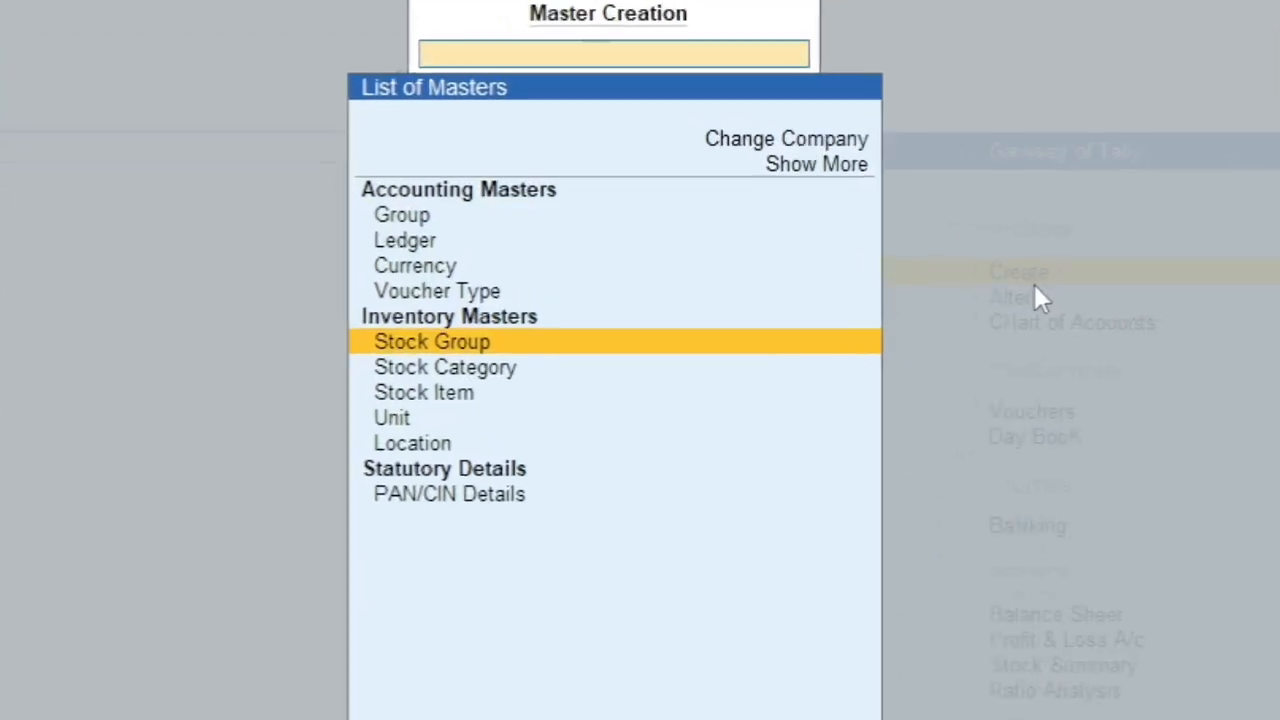
key(Down)
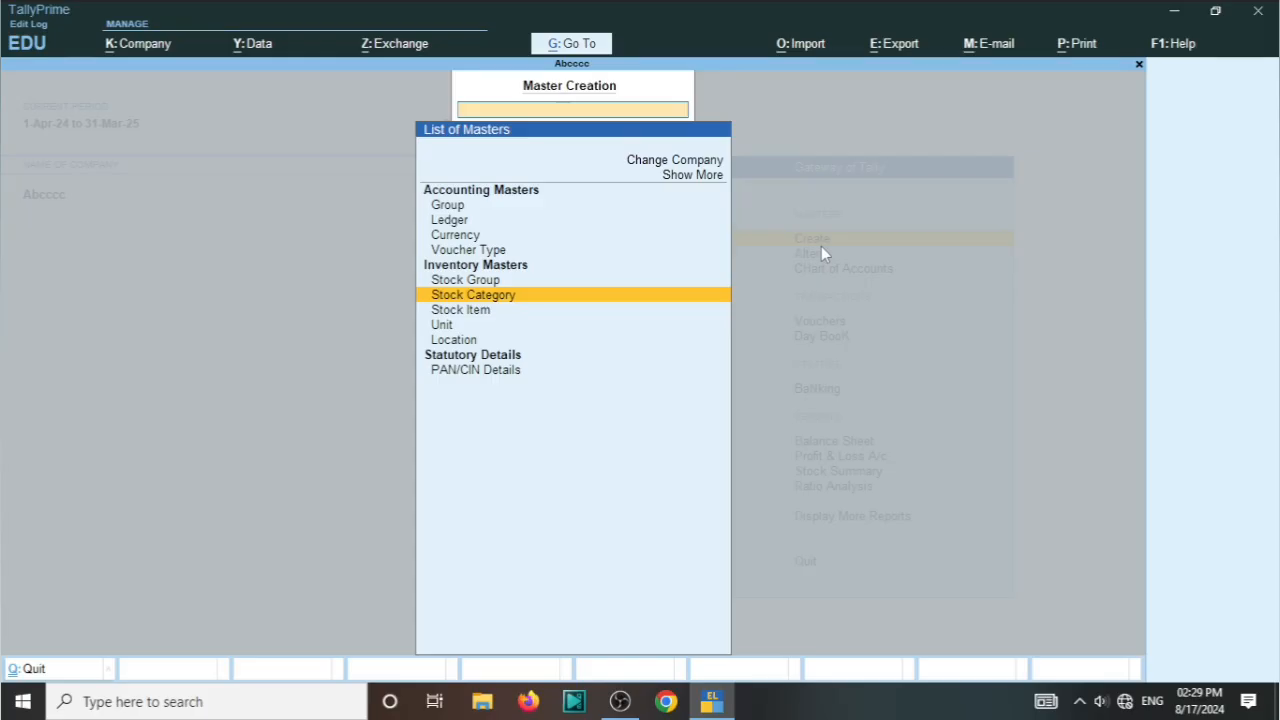
key(Down)
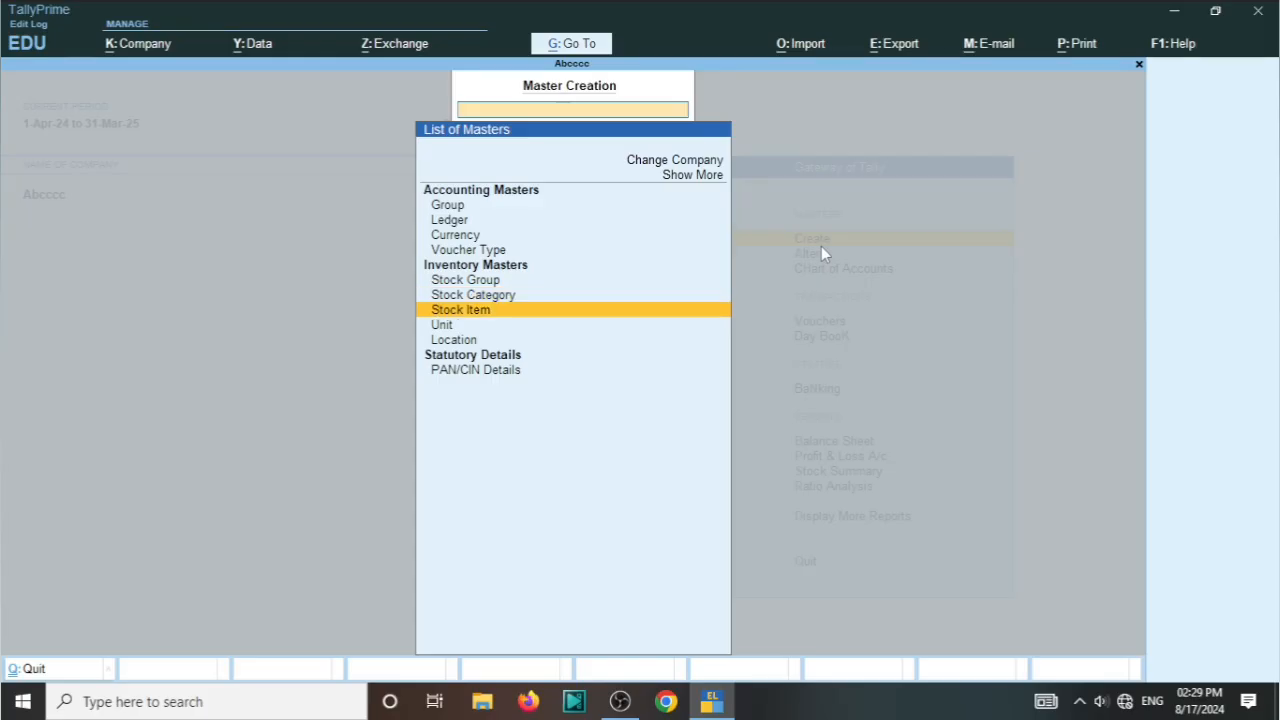
key(Return)
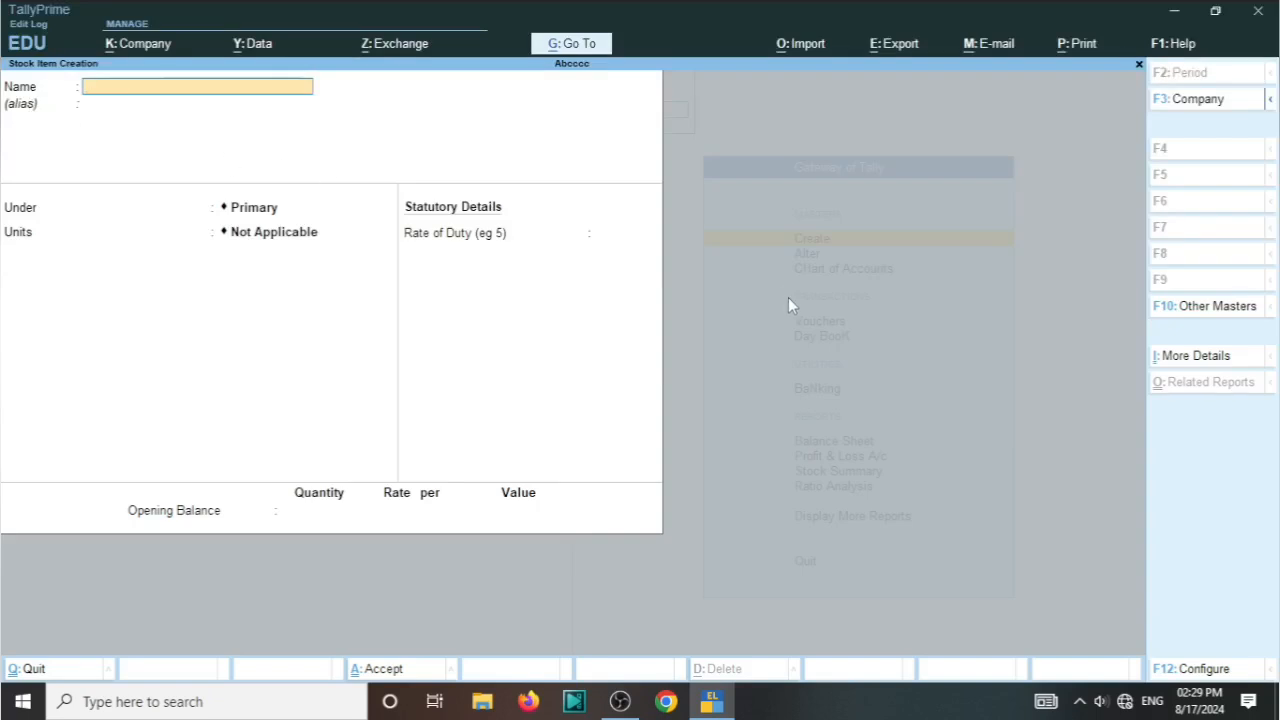
text(S22)
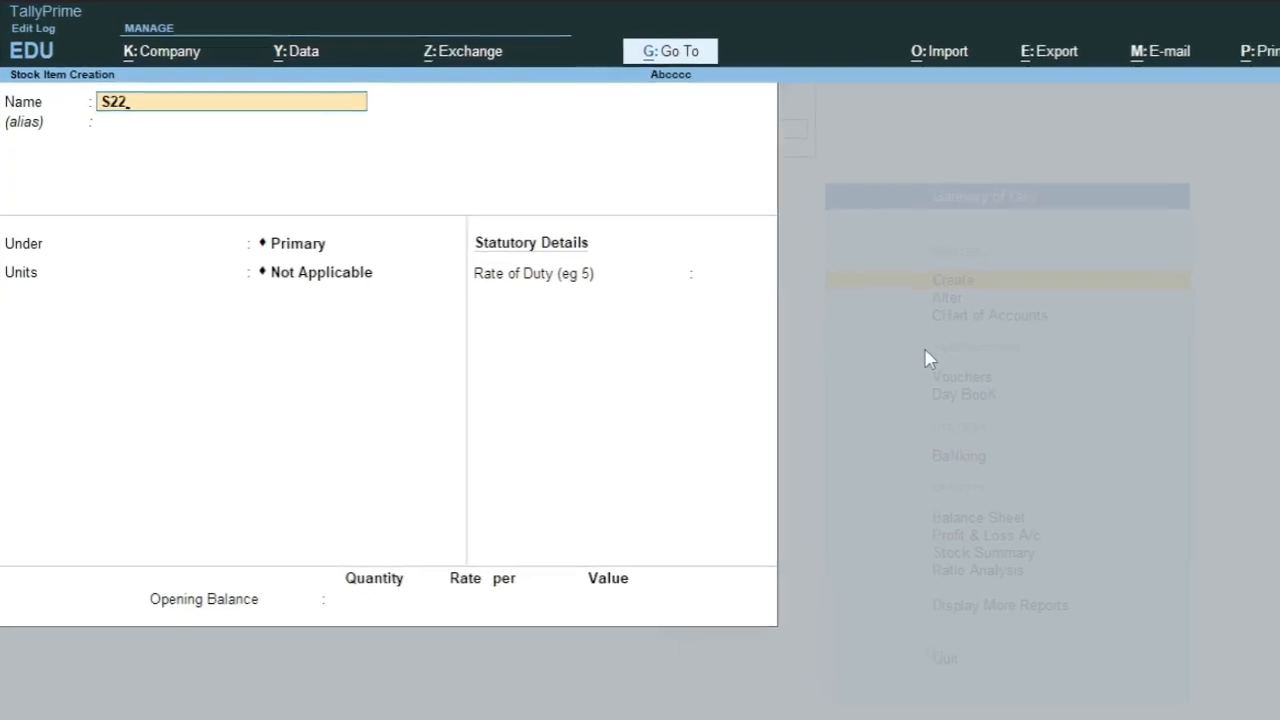
text( U)
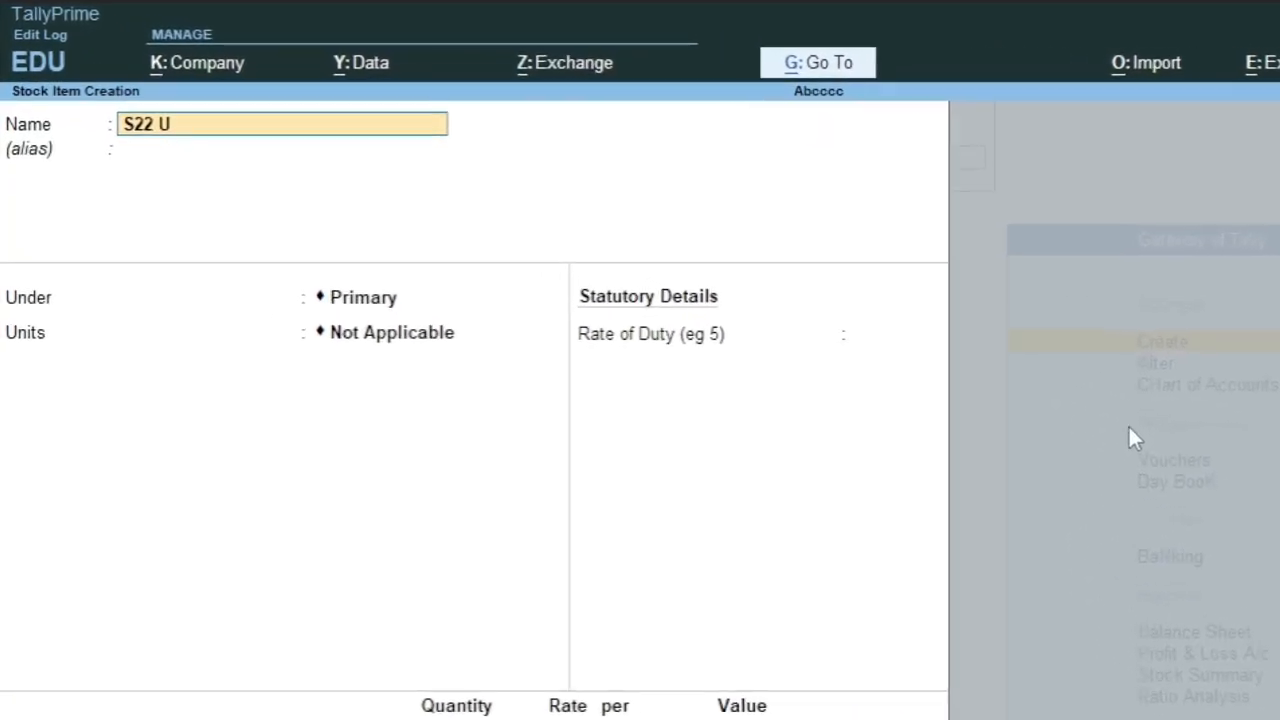
text(ltra)
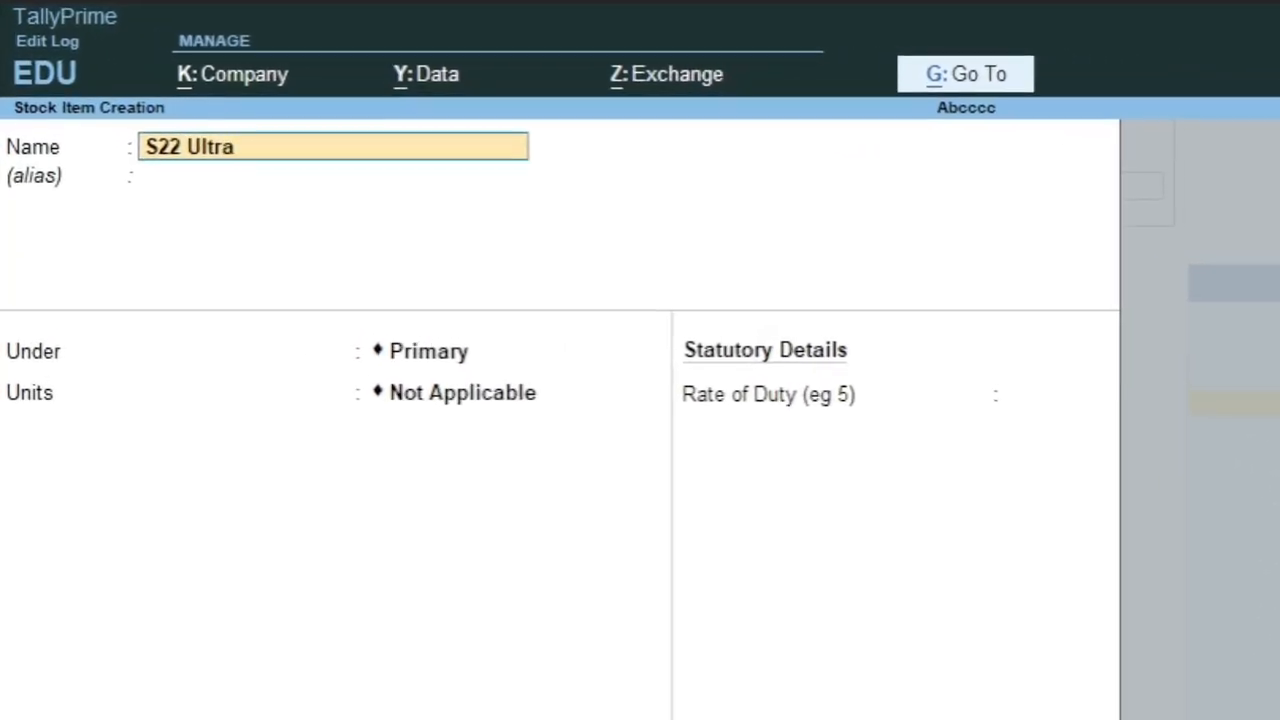
key(Return)
key(Return)
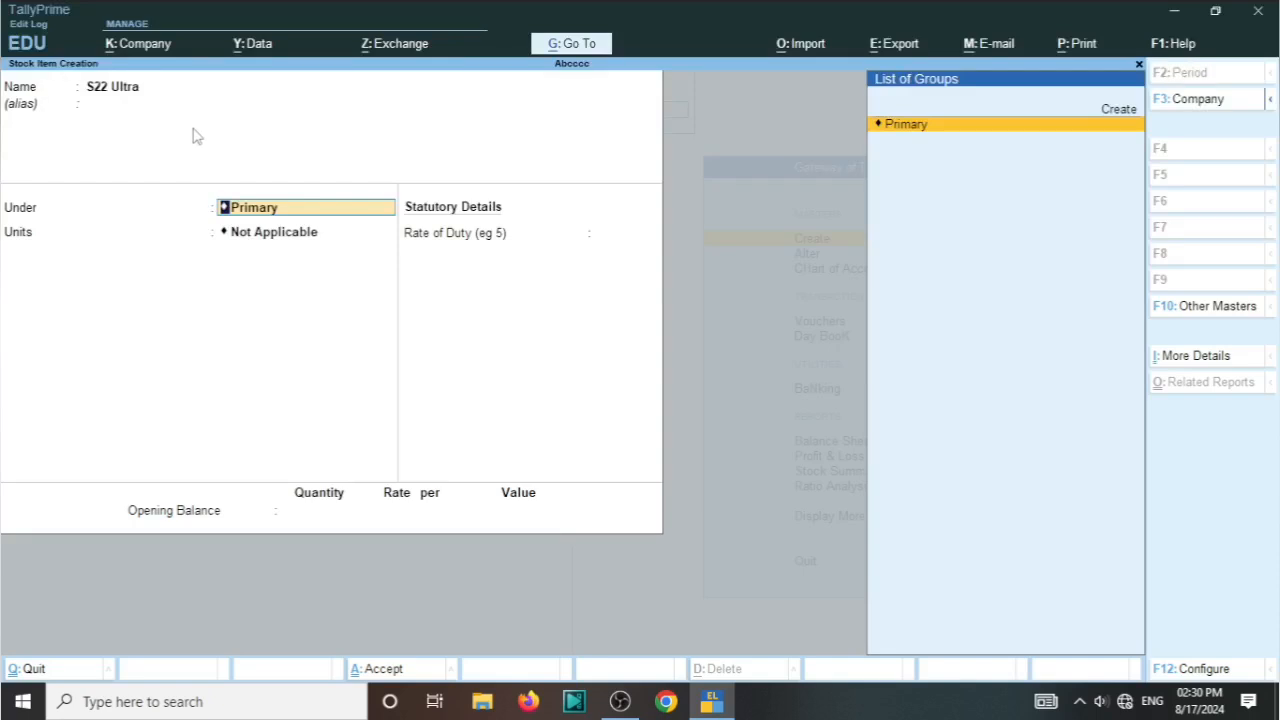
Step: Create a stock group named Samsung under Primary and assign the S22 Ultra item to it
click(1119, 112)
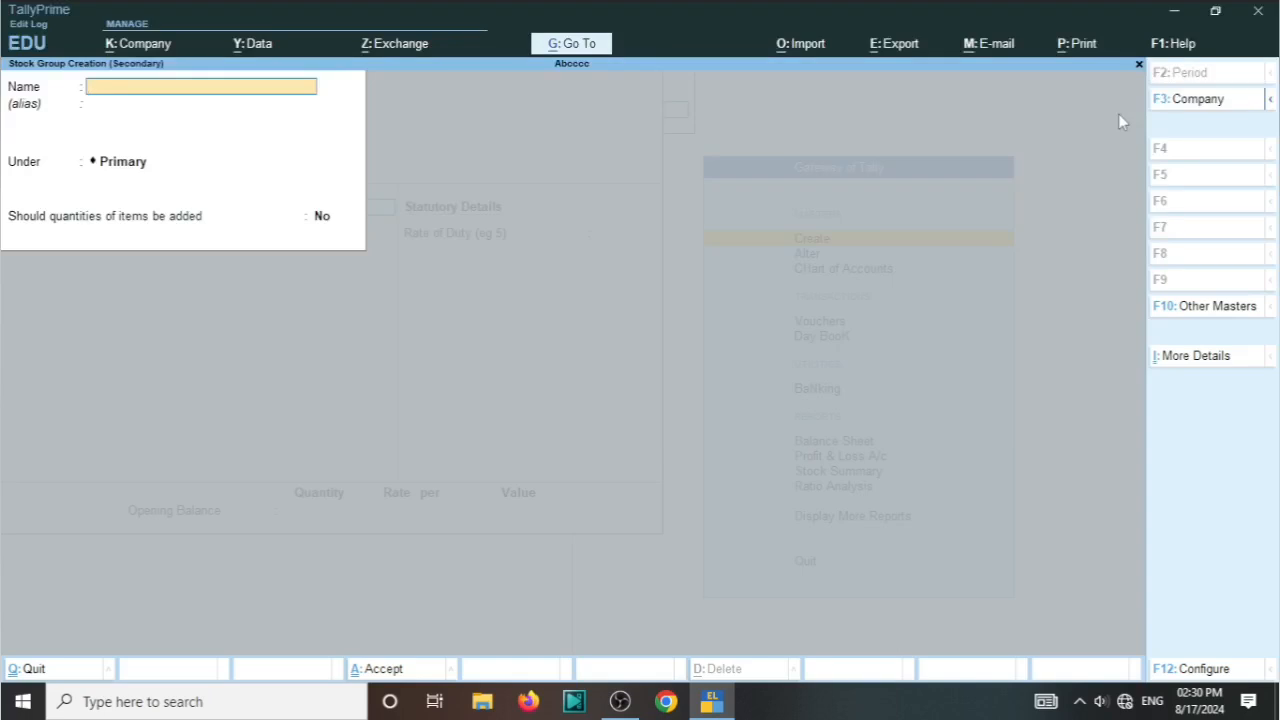
text(Samsung)
key(Return)
key(Return)
key(Return)
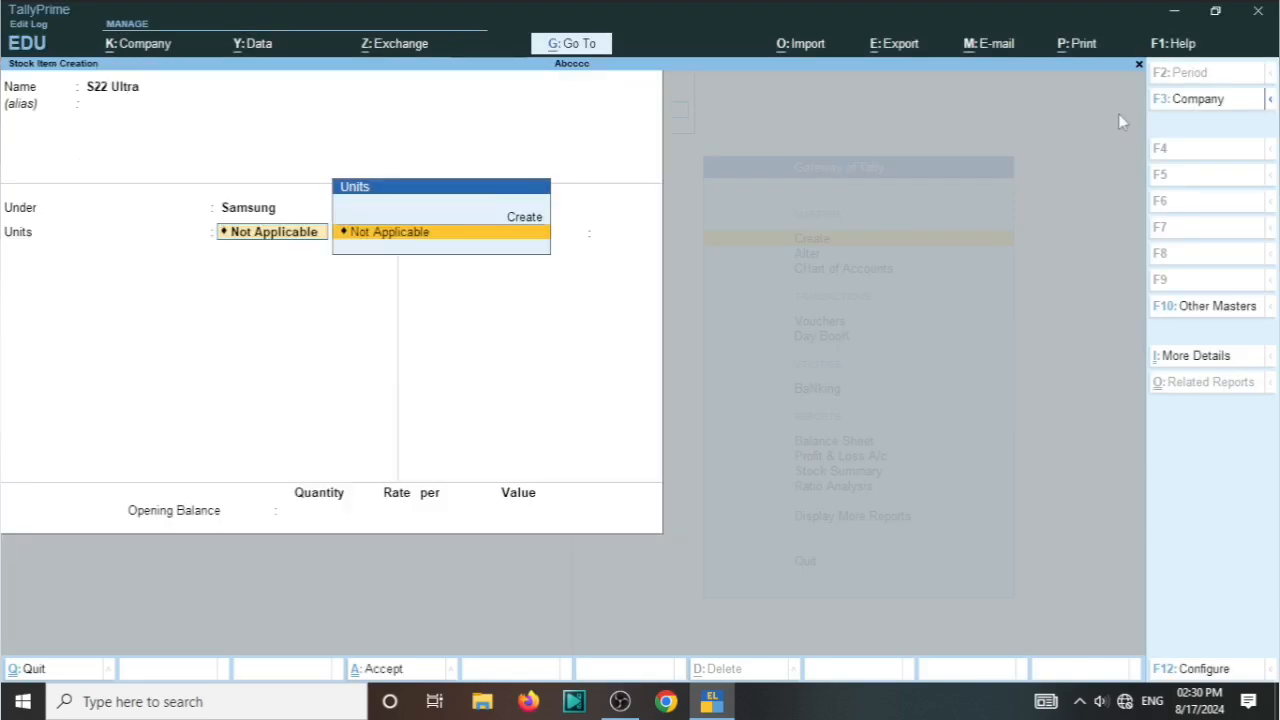
Step: Create a simple unit with symbol nos, formal name Numbers and 0 decimal places, and use it for the S22 Ultra item
key(Up)
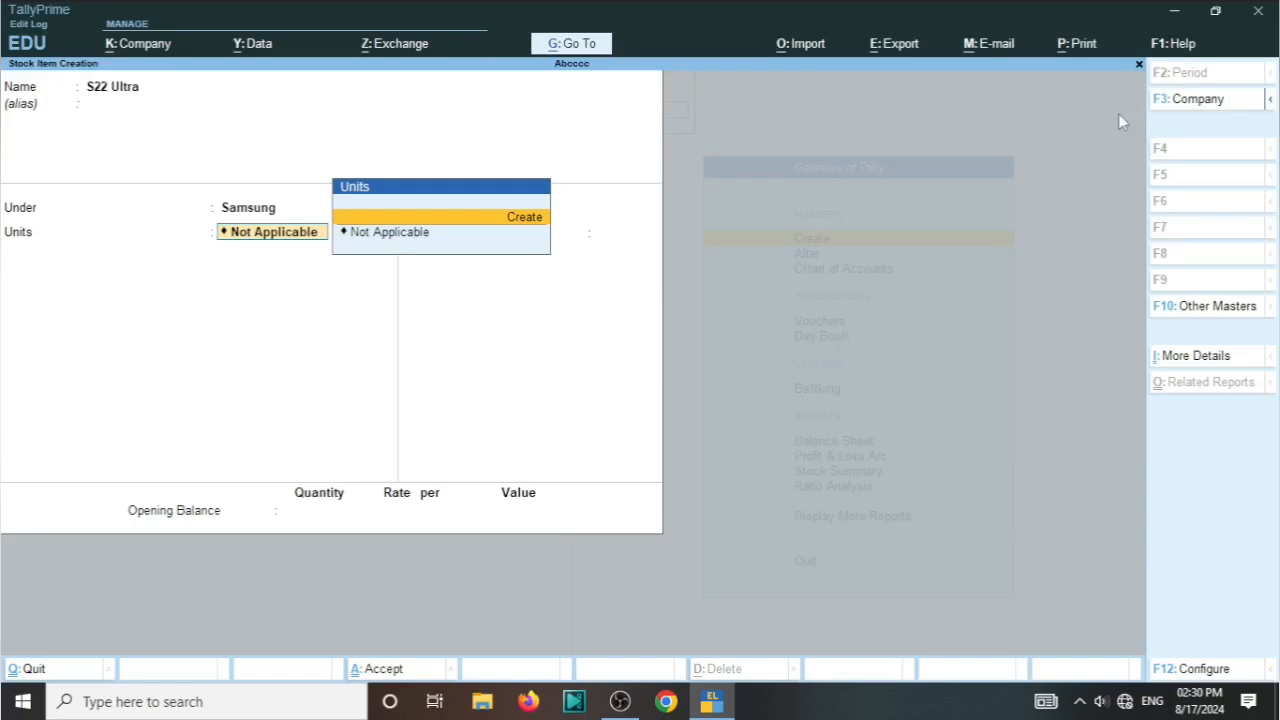
key(Return)
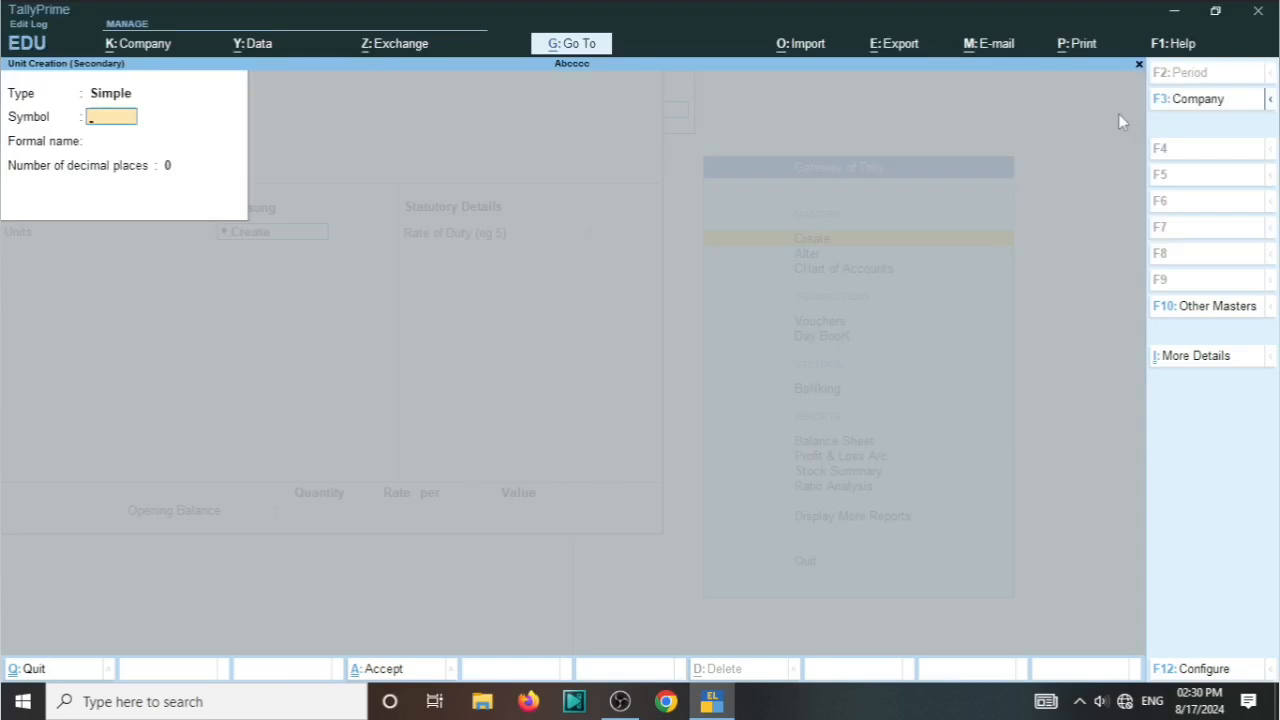
text(nos)
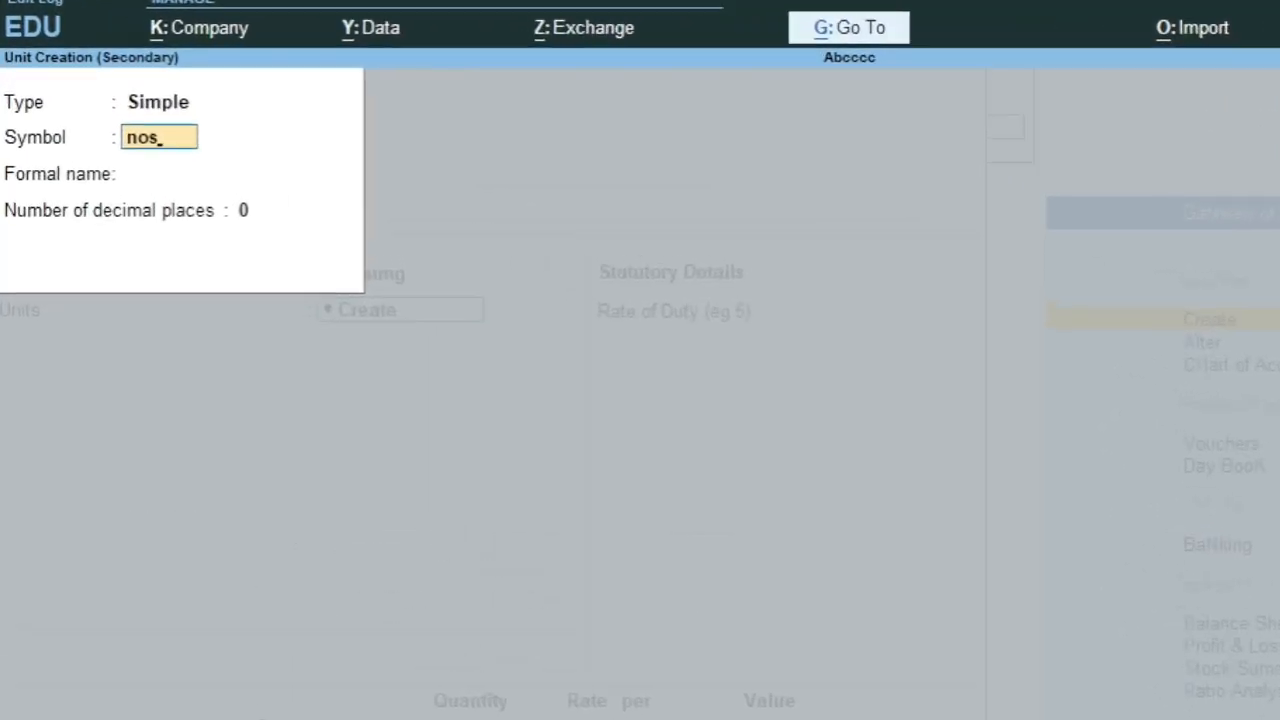
key(Return)
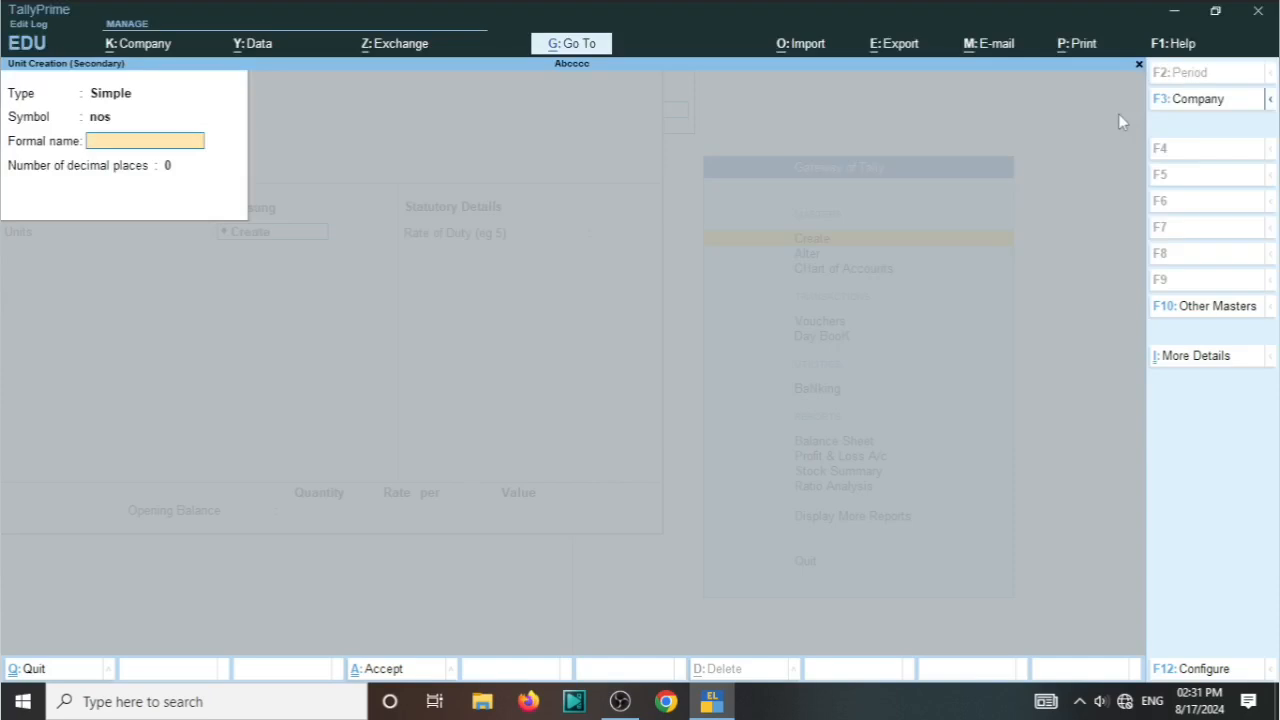
text(Numbers)
key(Return)
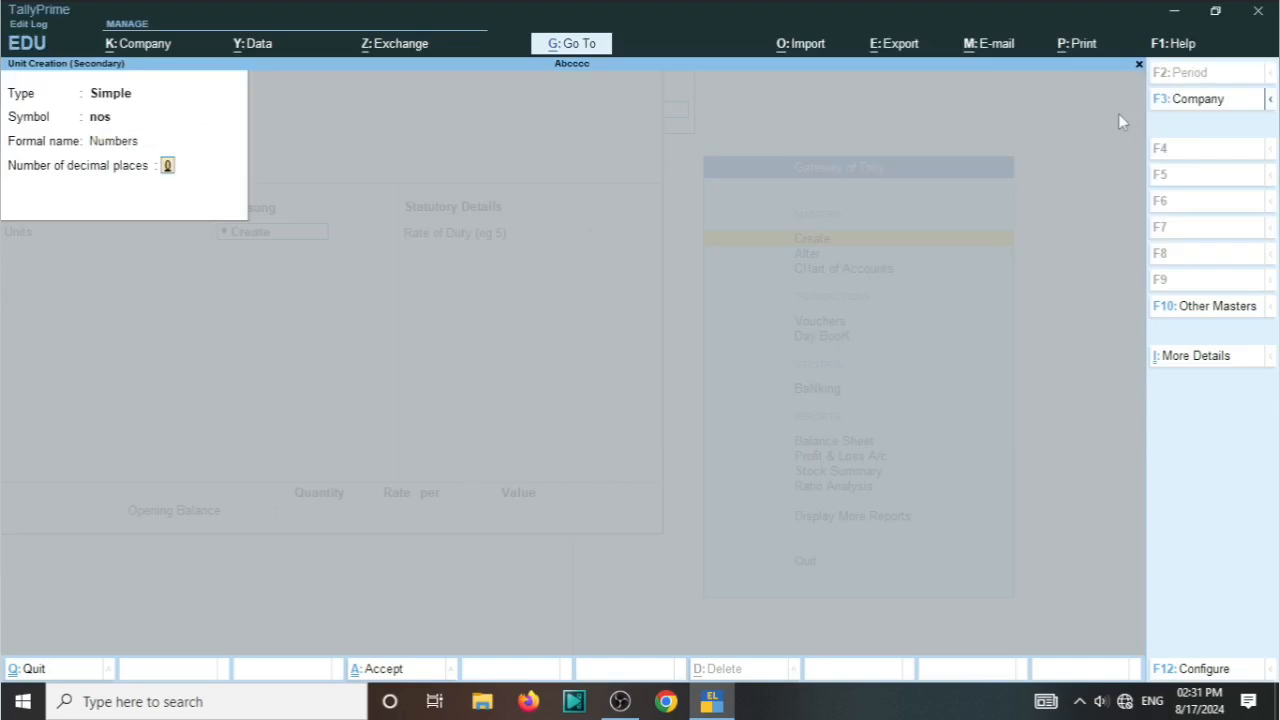
key(Return)
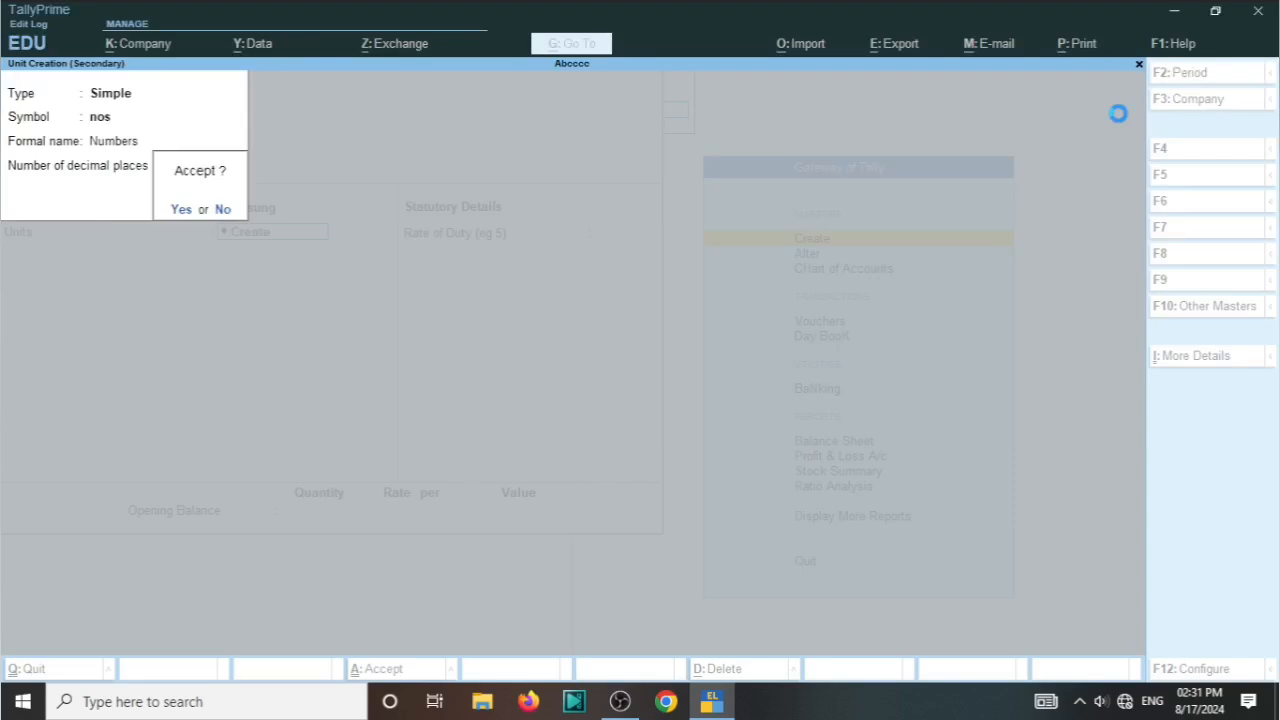
key(Return)
Step: Enter an opening balance of 10 nos at a rate of 80,000 for S22 Ultra and save the item
key(Return)
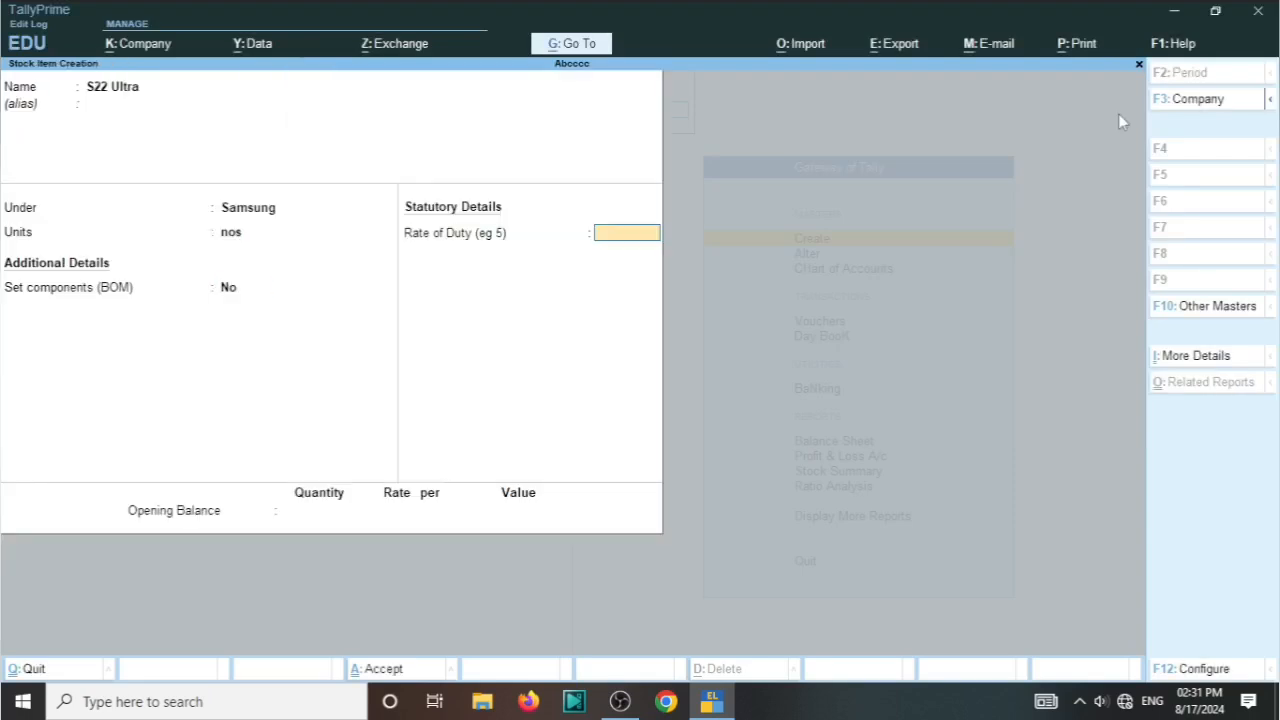
key(Return)
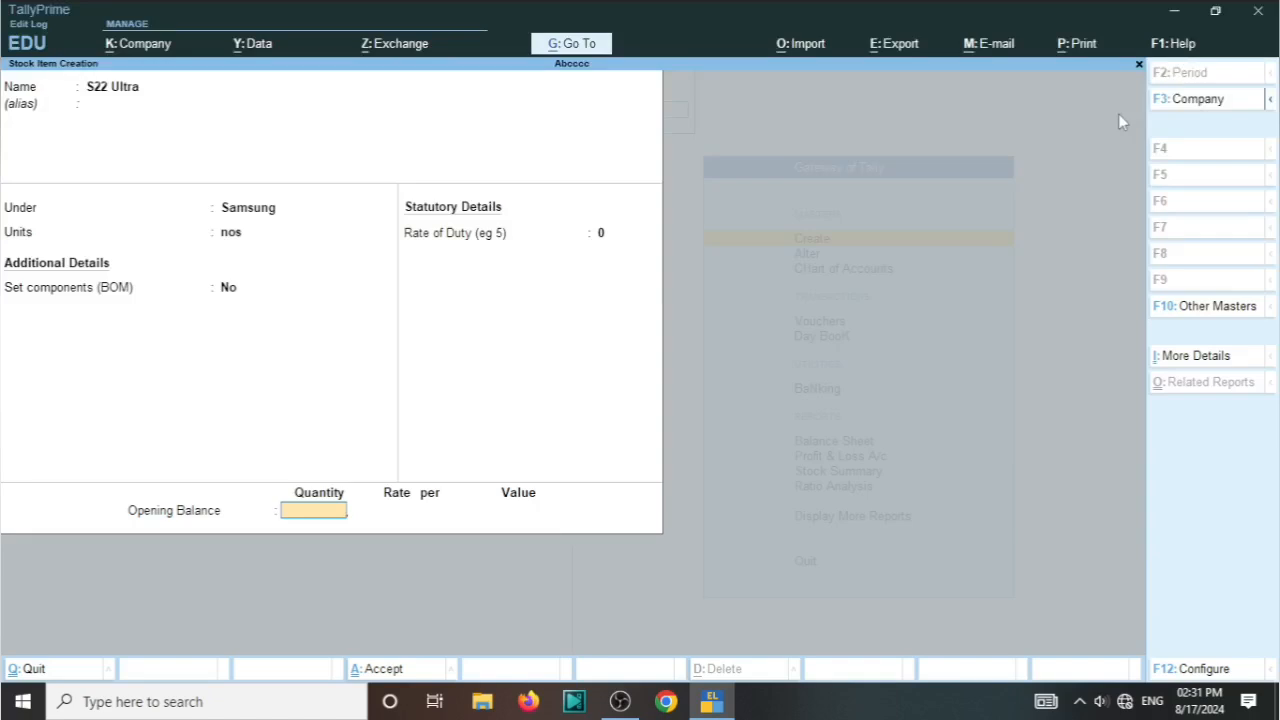
text(10)
key(Return)
text(8)
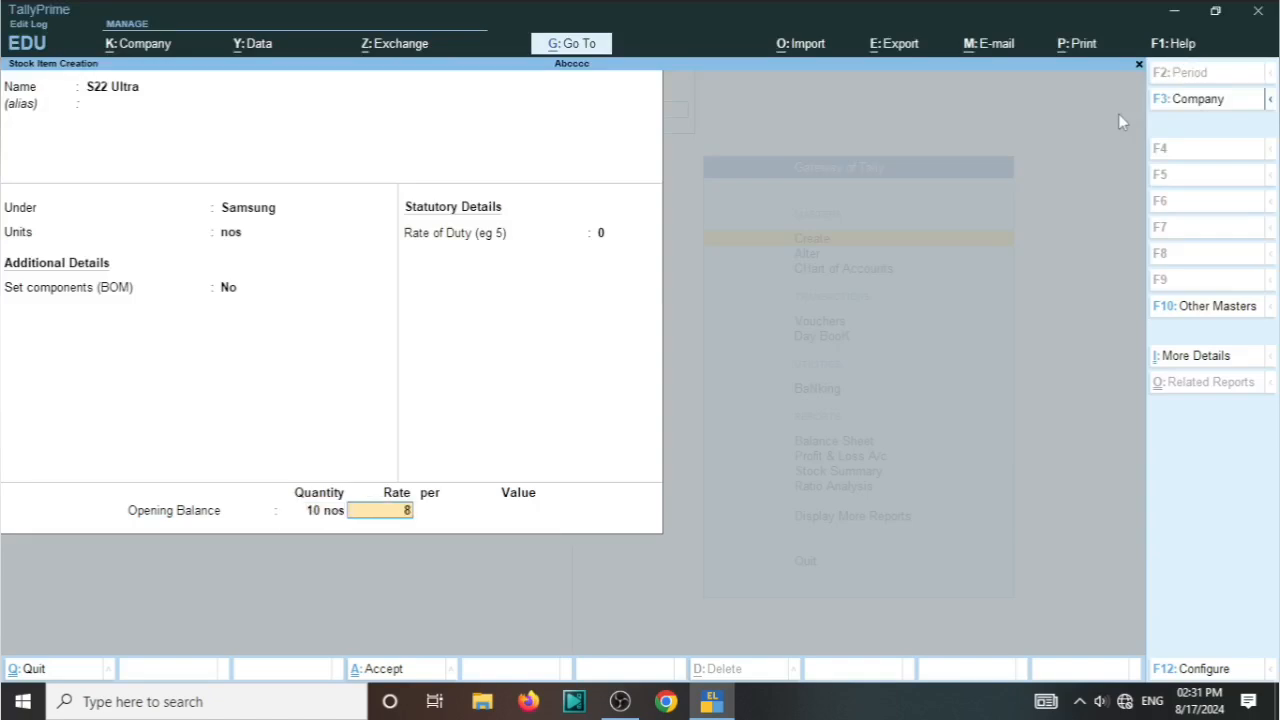
text(0000)
key(Return)
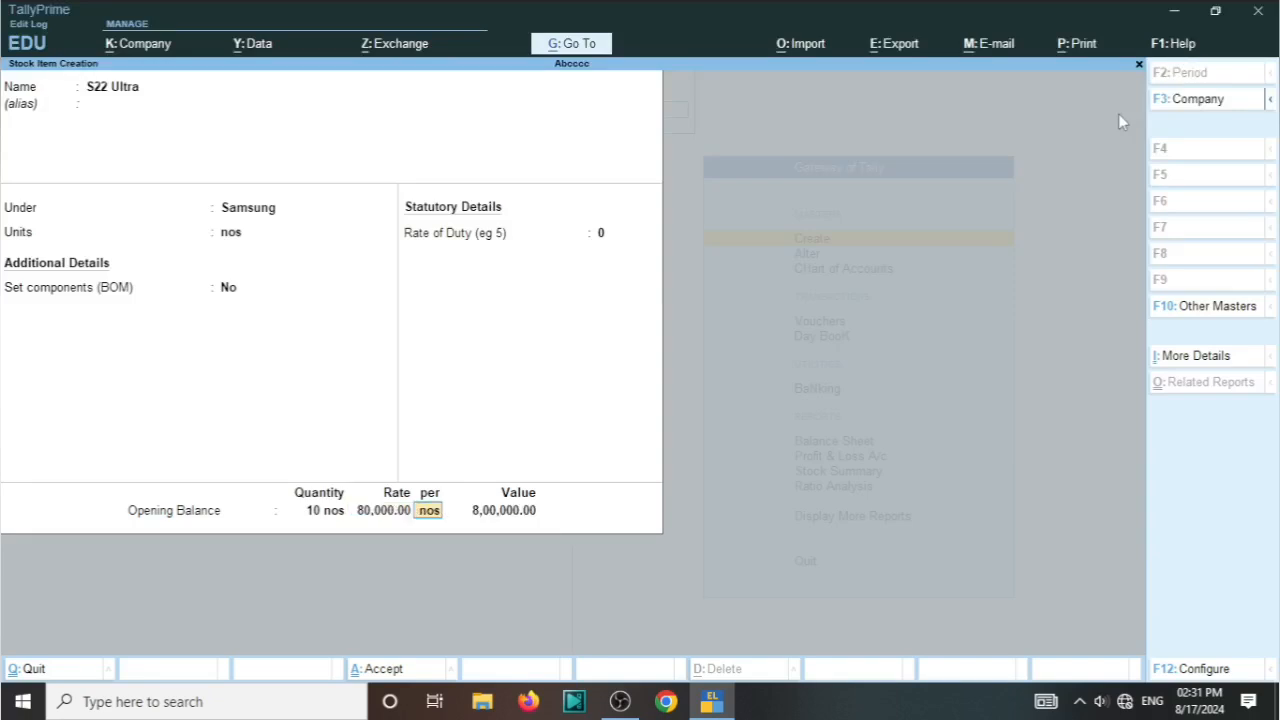
key(Return)
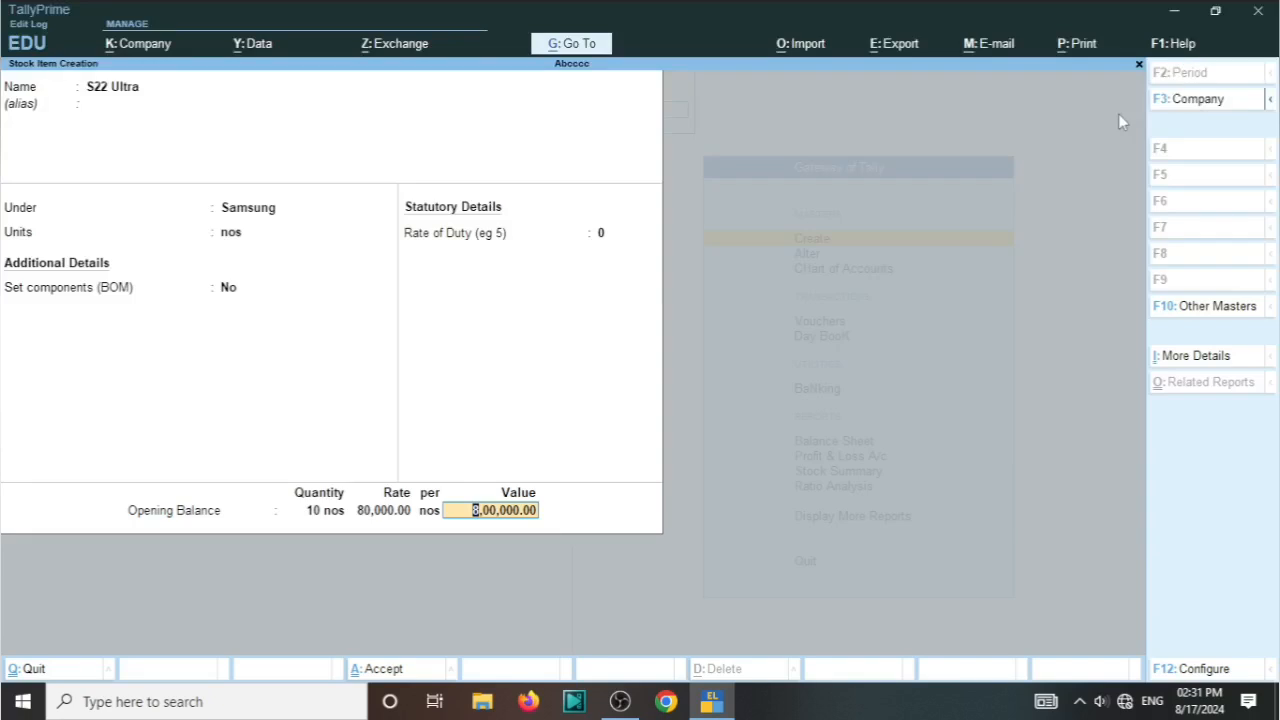
key(Return)
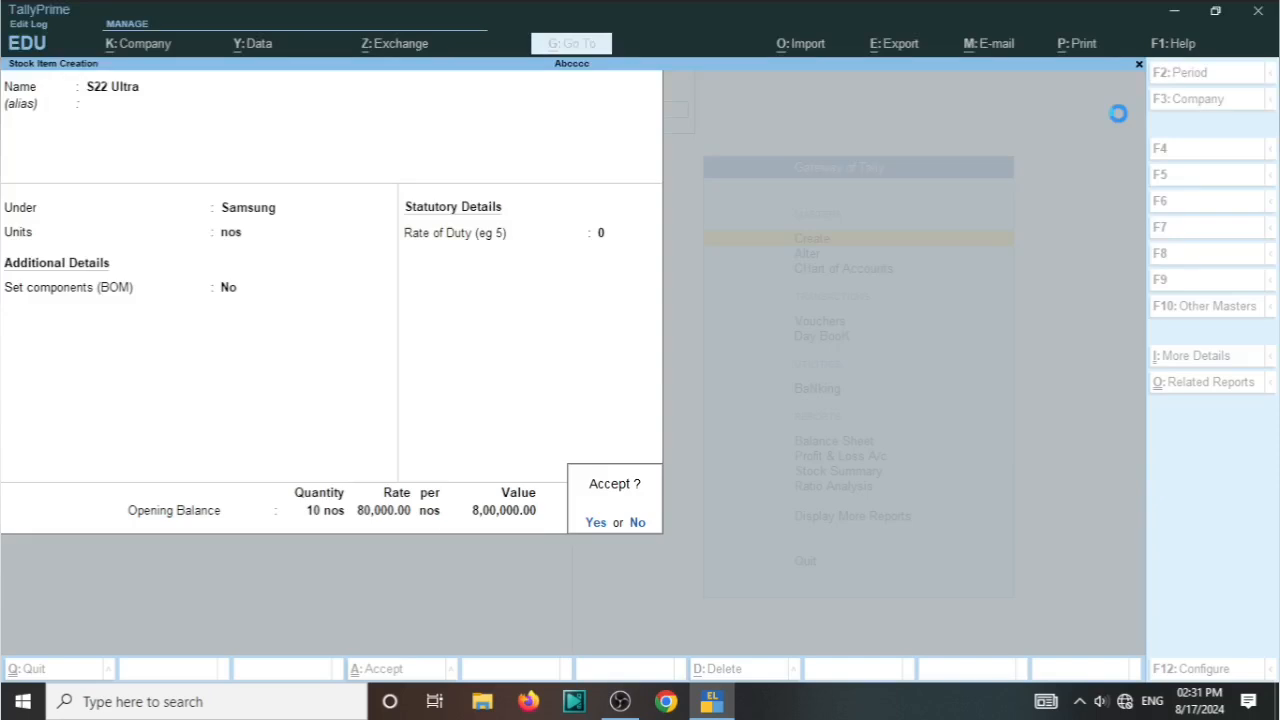
key(Return)
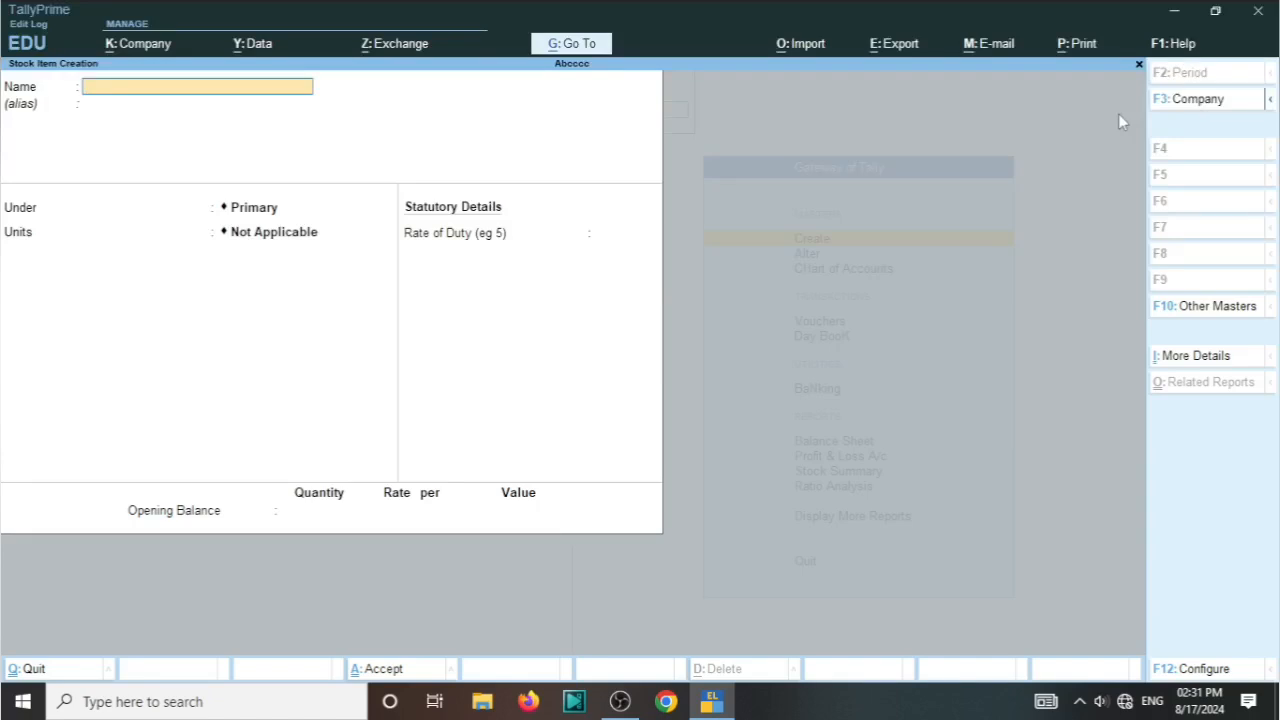
Step: Define a second stock item named Samsung Galaxy under the Samsung group with the unit nos
text(Samsung Galaxy)
key(Return)
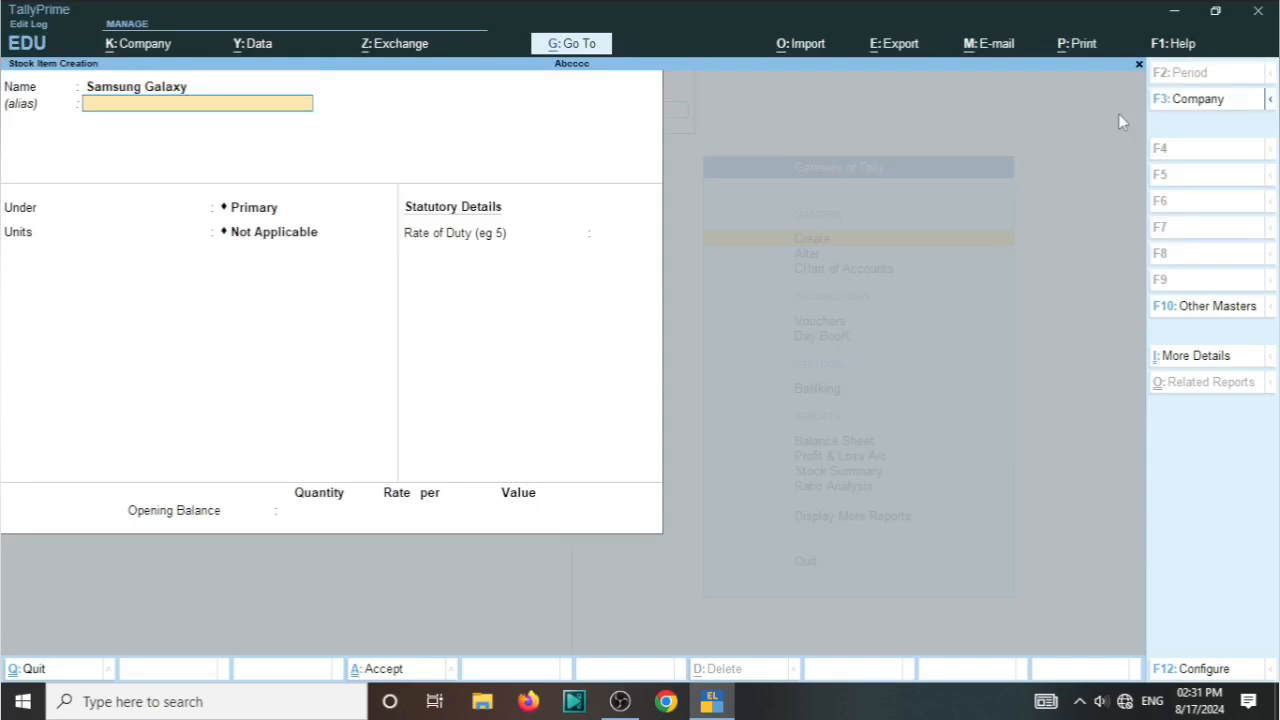
key(Return)
key(Down)
key(Return)
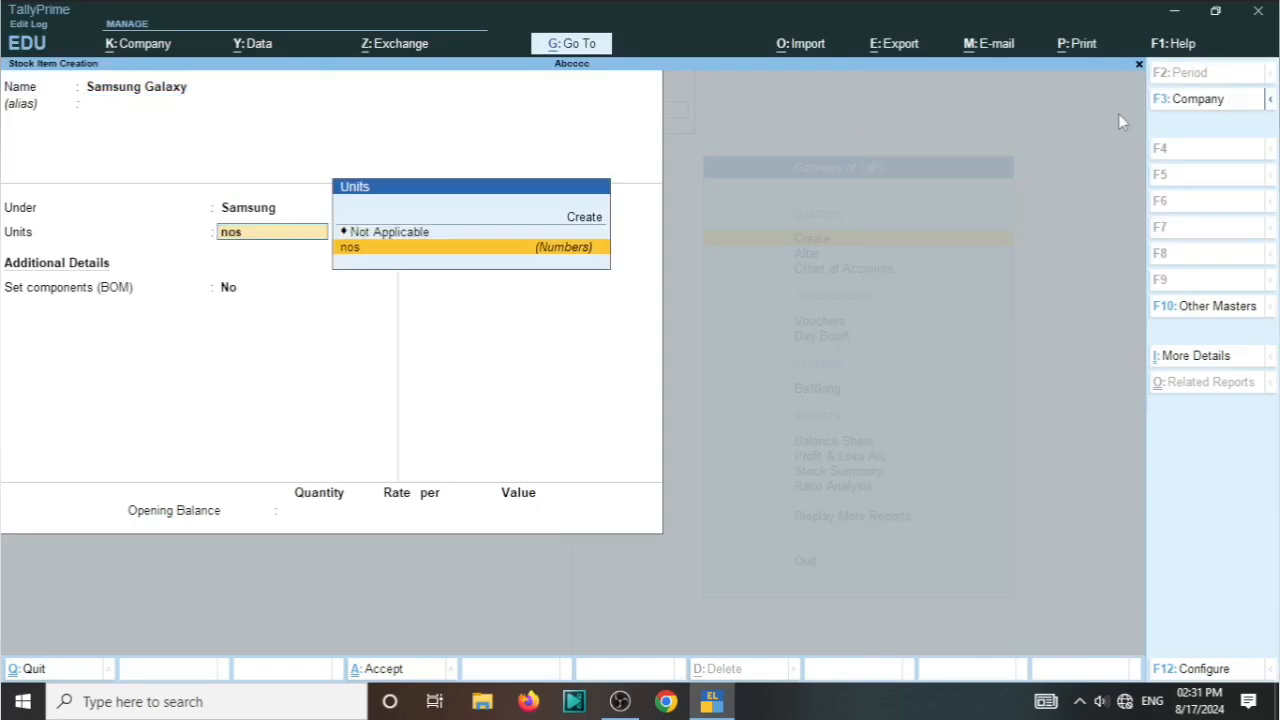
key(Return)
Step: Enter an opening balance of 5 nos at a rate of 50,000 for Samsung Galaxy and save the item
key(Return)
key(Return)
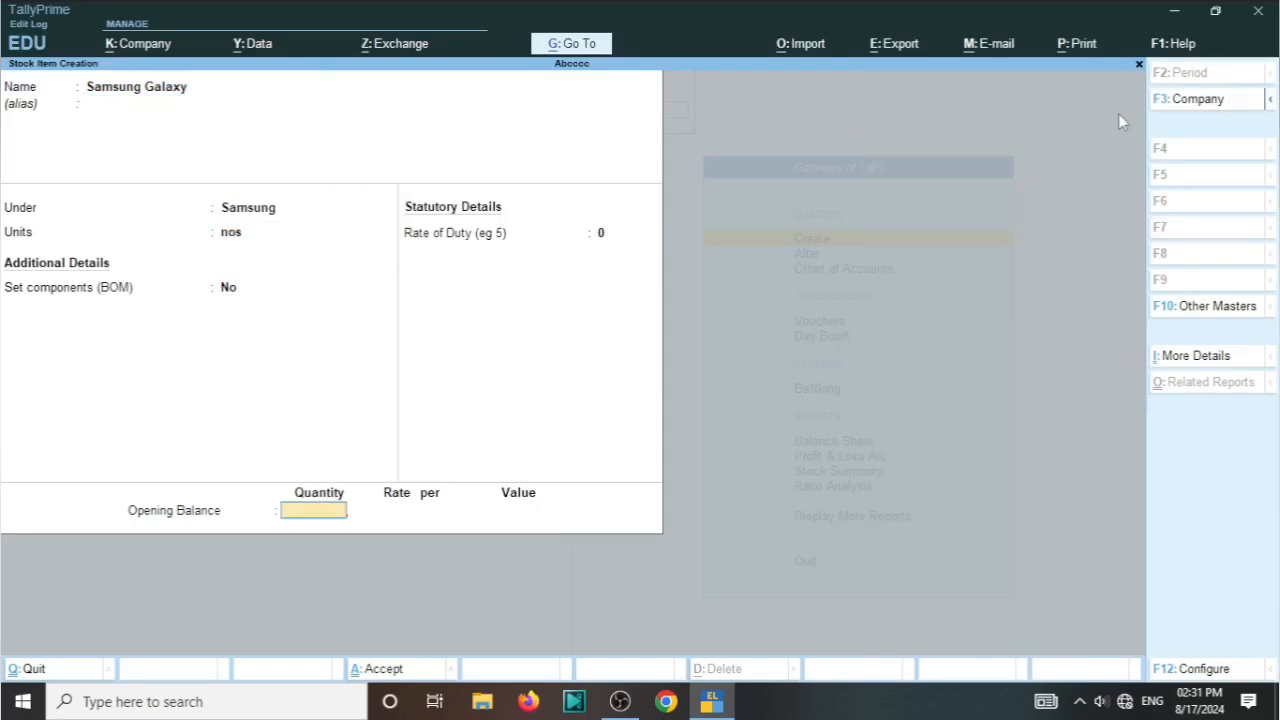
text(5)
key(Return)
text(50)
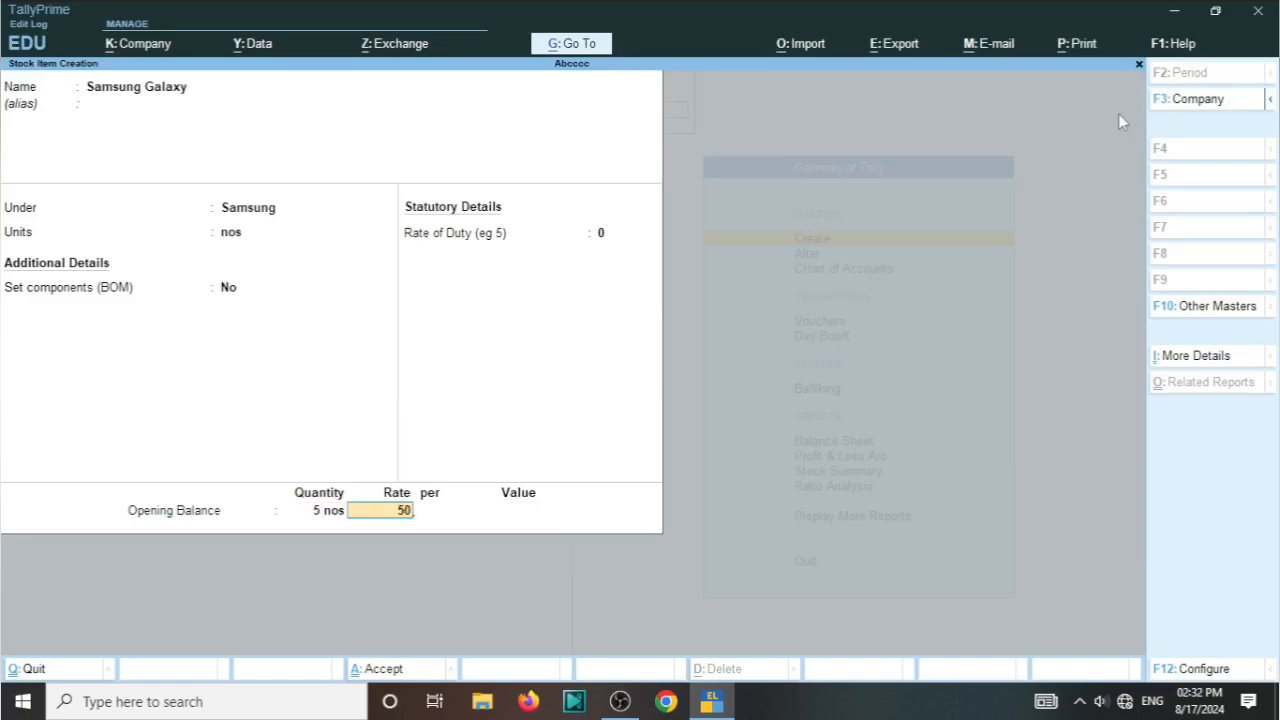
text(0000)
key(BackSpace)
key(Return)
key(Return)
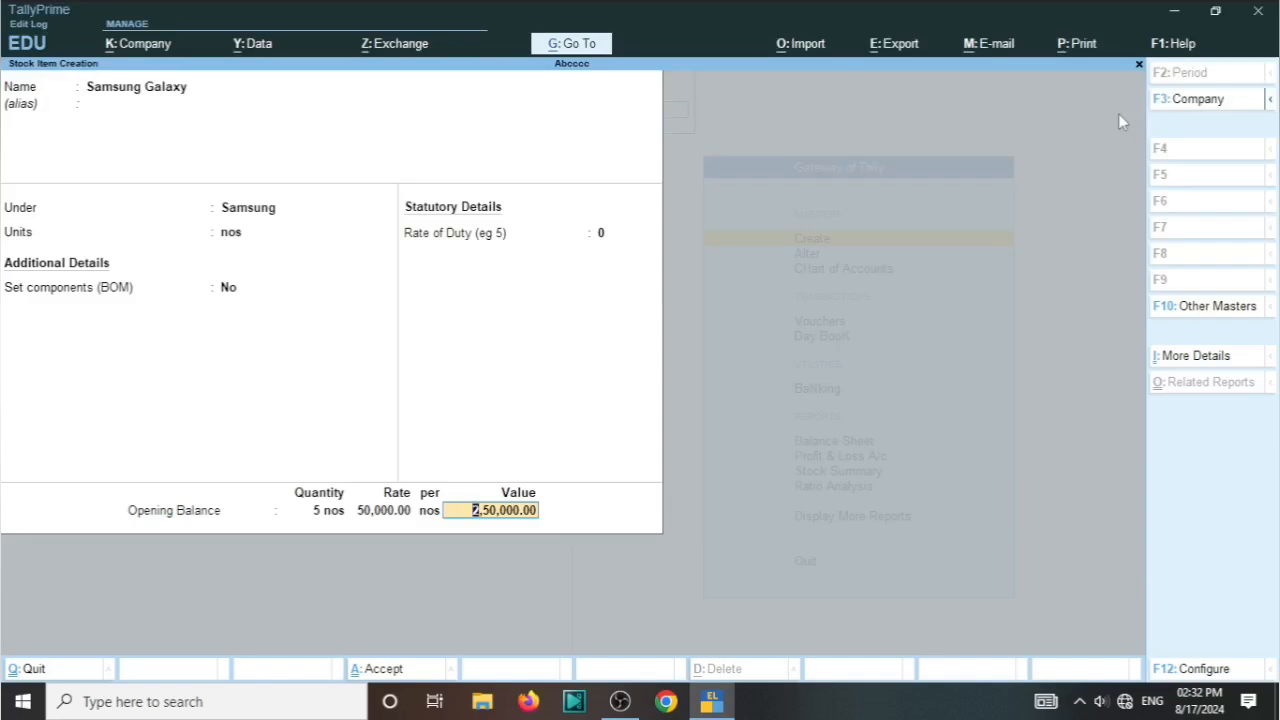
key(Return)
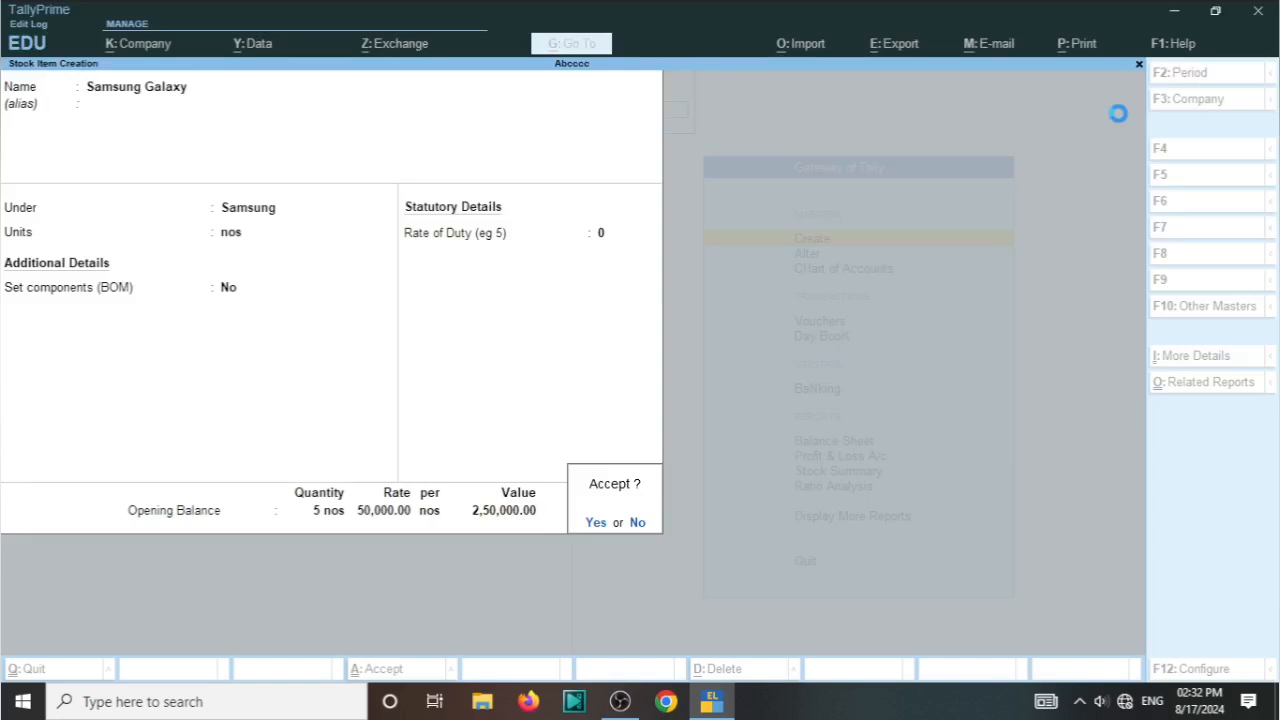
key(y)
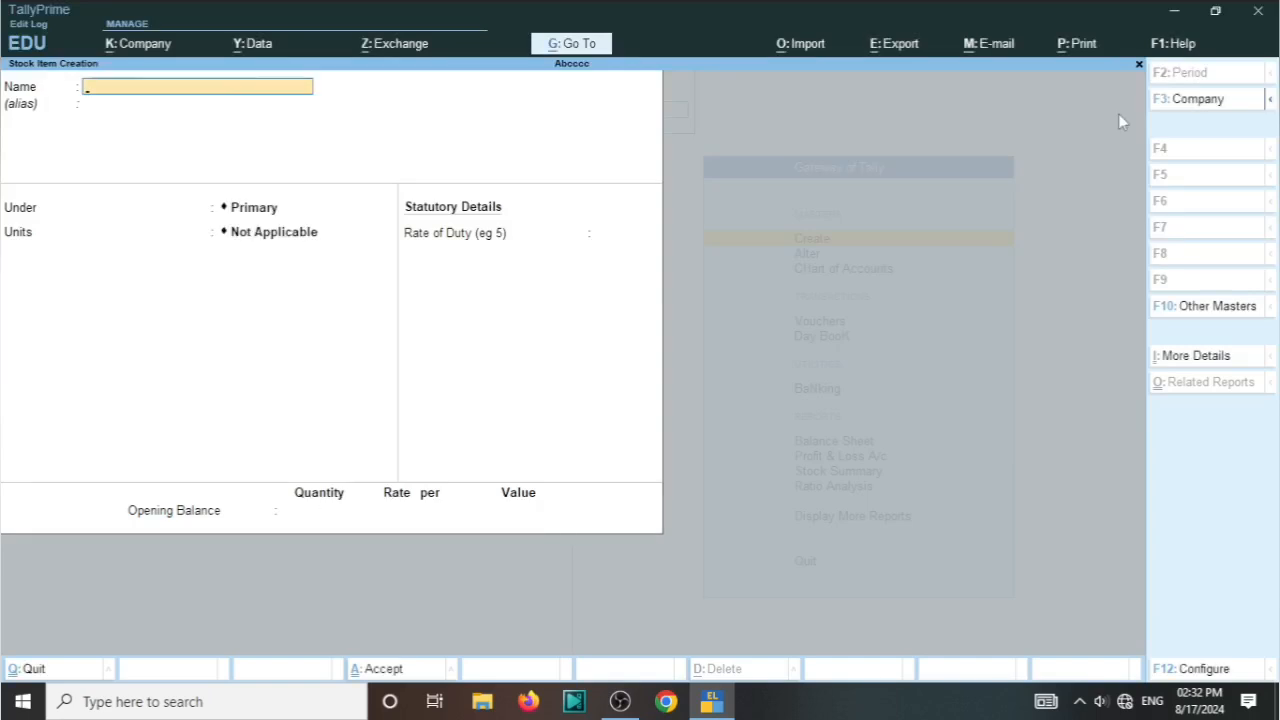
Step: Name the third stock item Realme 5, leaving its alias blank
text(Realme 5)
key(Return)
key(Return)
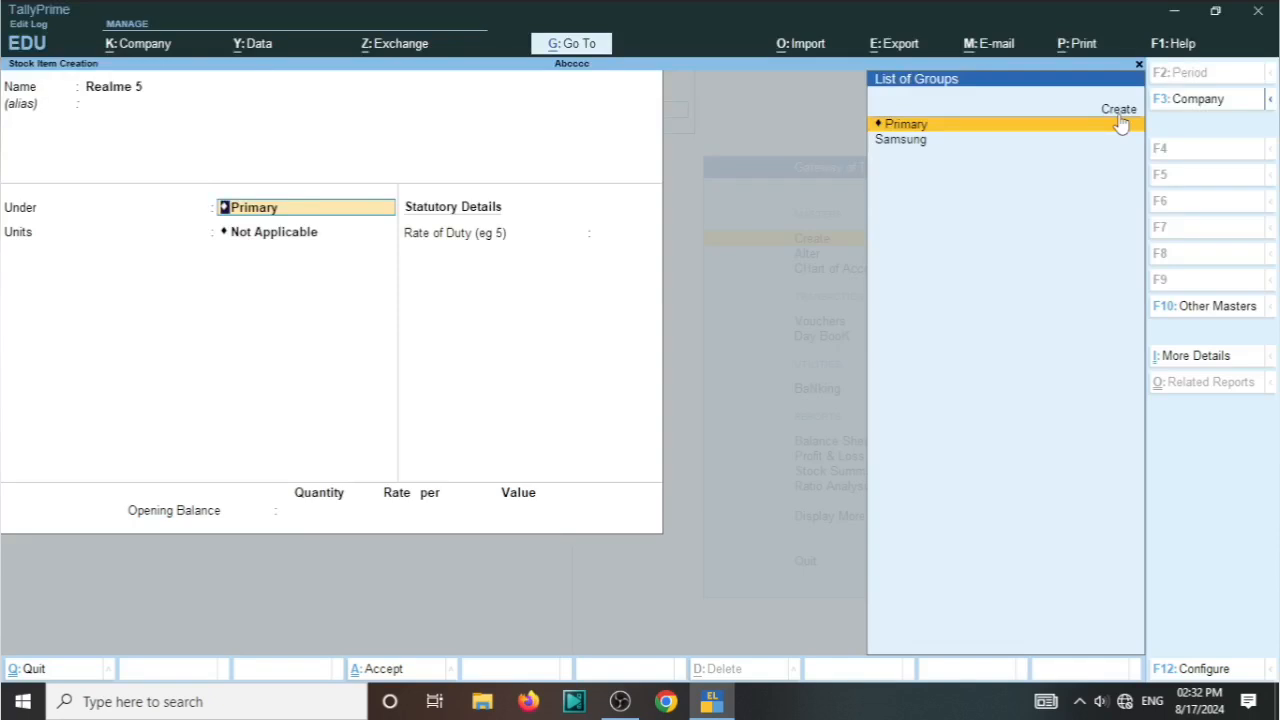
Step: Create a stock group named Realme under Primary and assign the Realme 5 item to it
key(Up)
click(1119, 110)
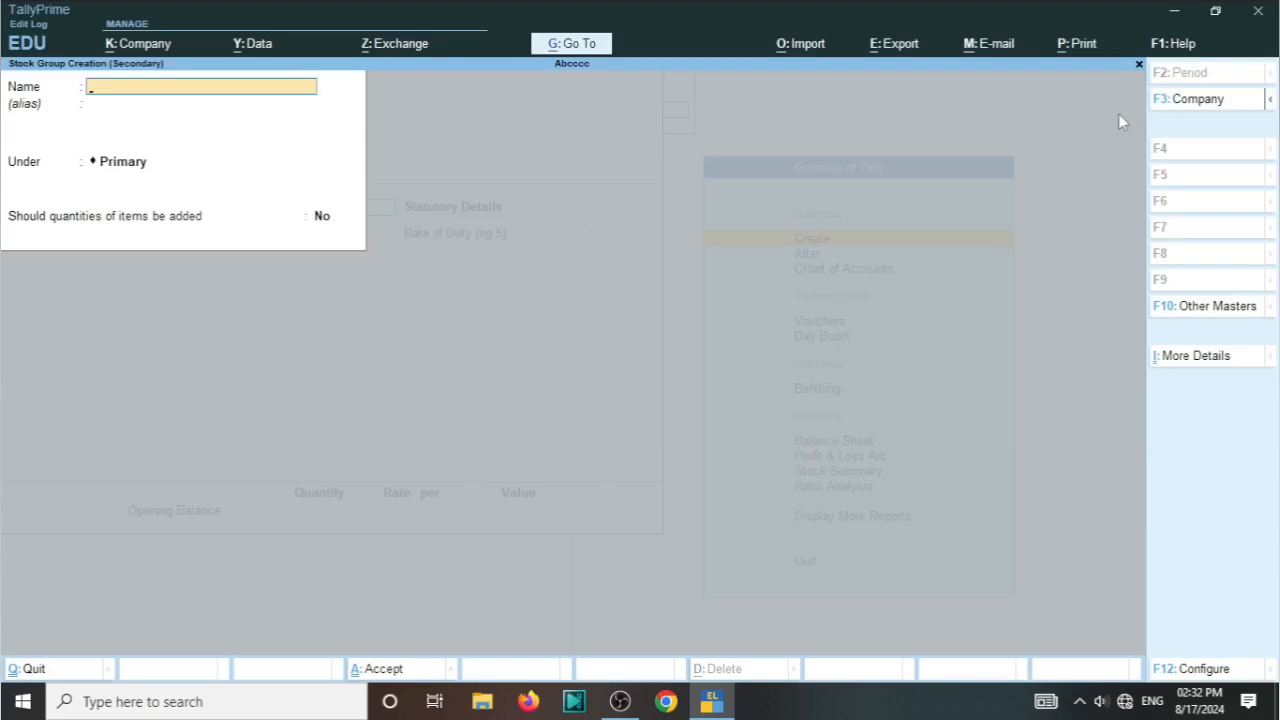
text(Realme)
key(Return)
key(Return)
key(Return)
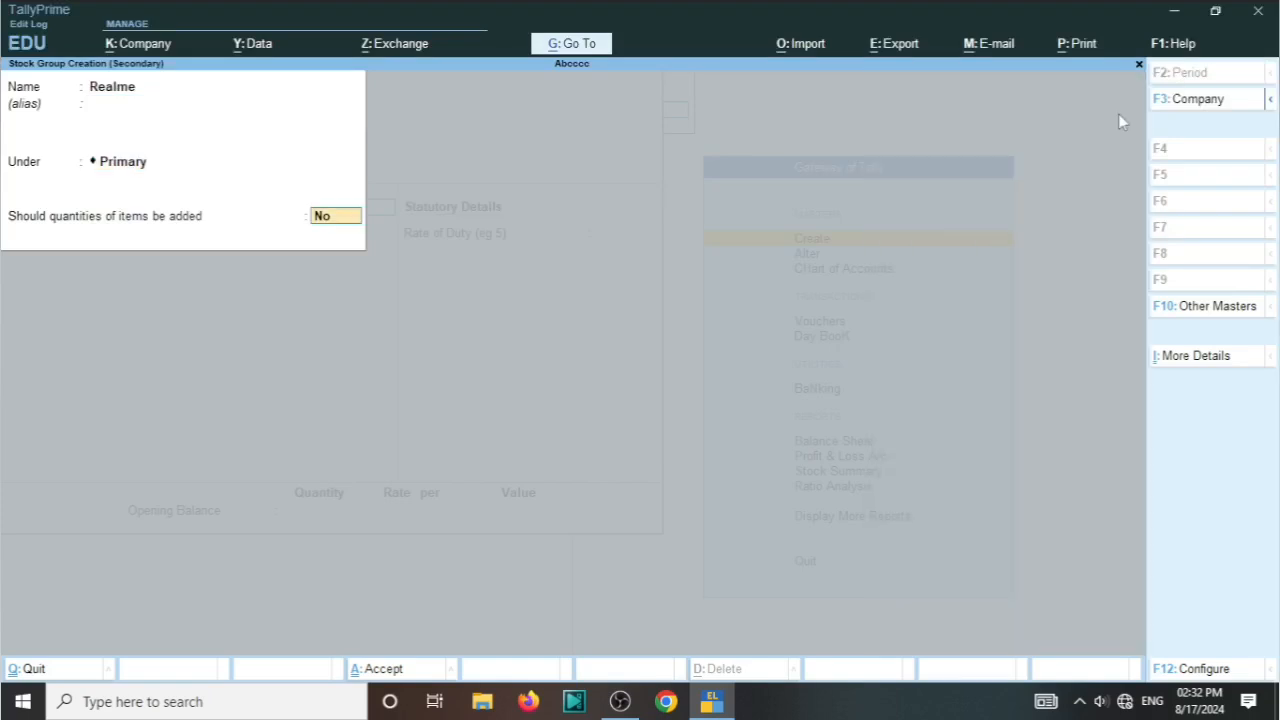
key(Return)
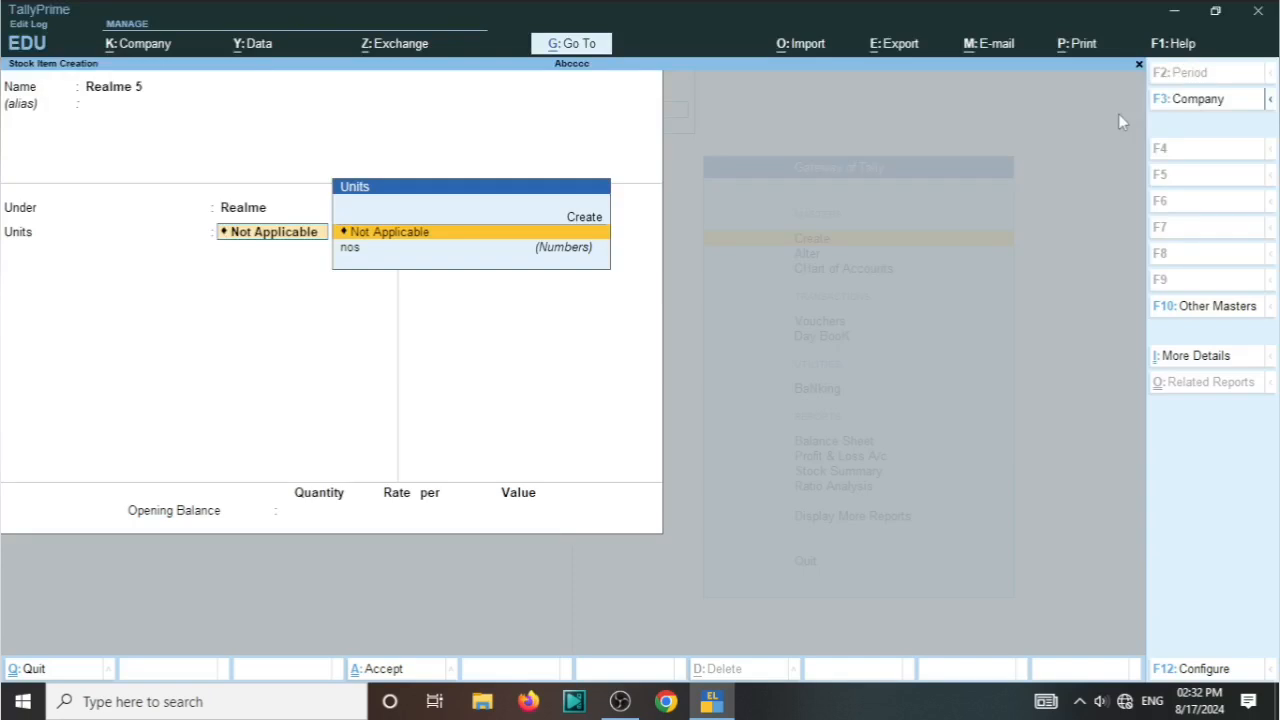
Step: Set the unit of the Realme 5 item to nos and accept a duty rate of 0
key(Down)
key(Return)
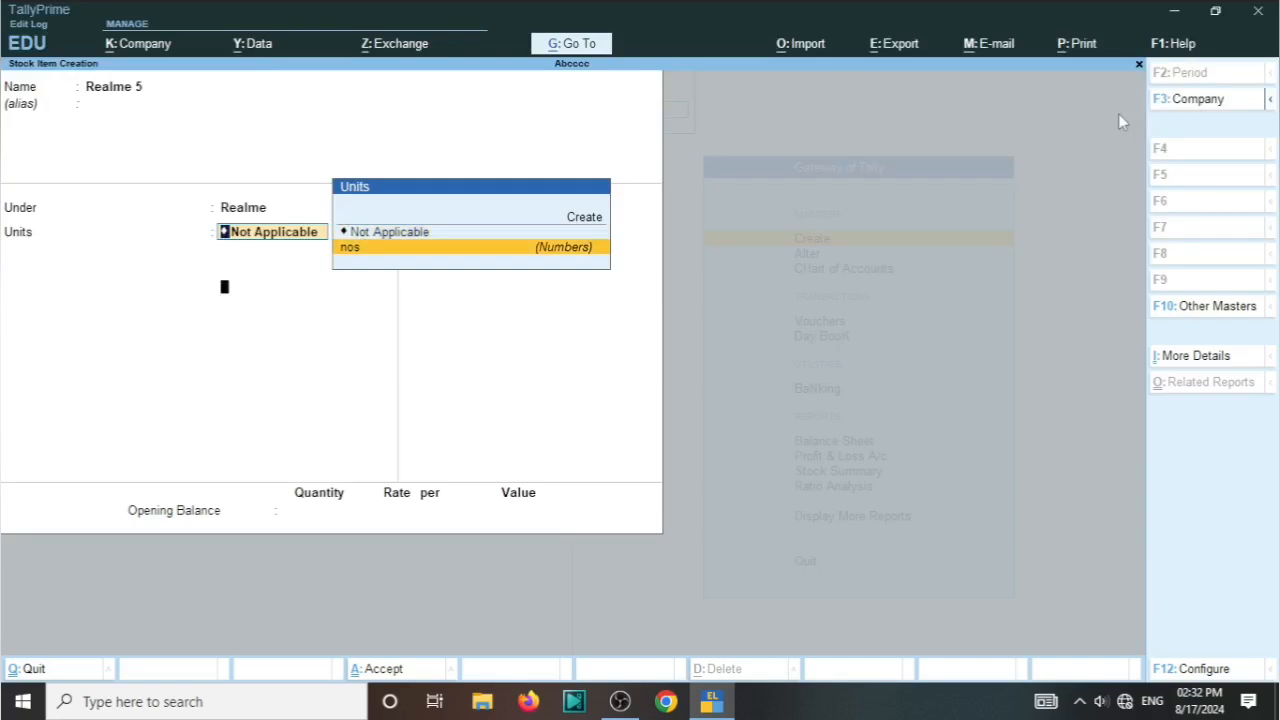
key(Return)
Step: Enter an opening balance of 15 nos at a rate of 9,000 for Realme 5 and save the item
key(Return)
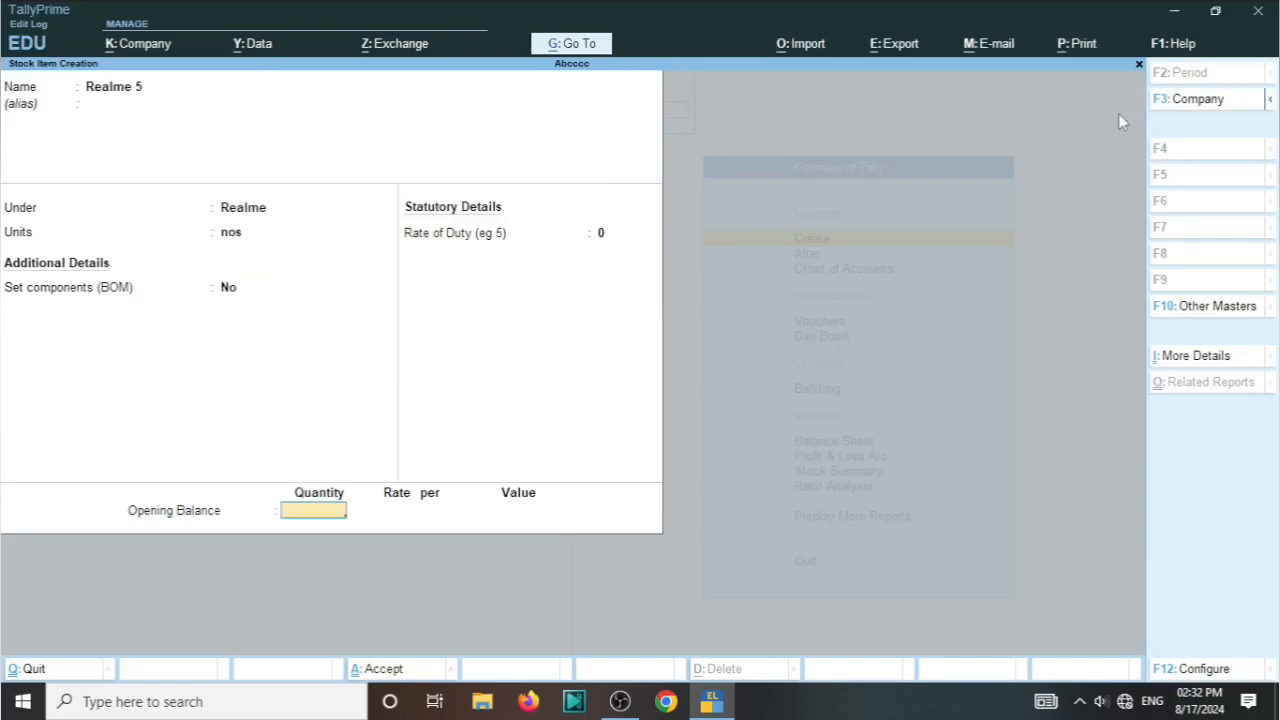
text(15)
key(Return)
text(90000)
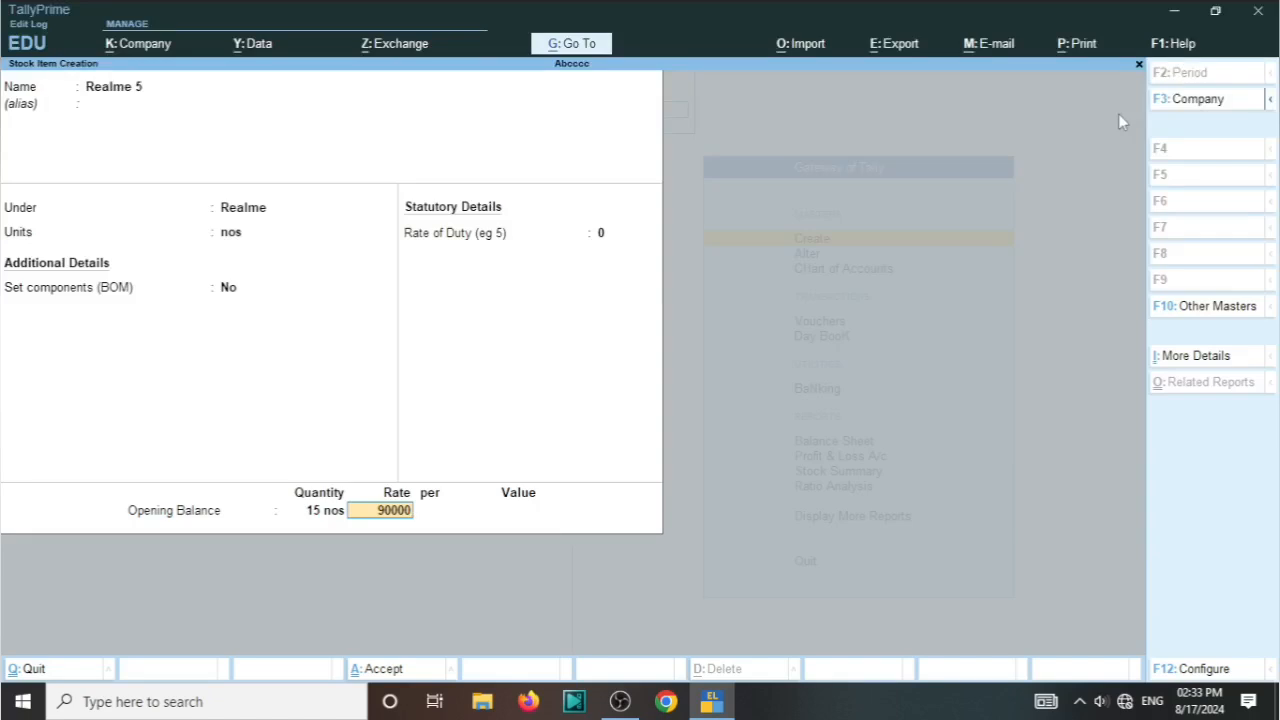
key(BackSpace)
key(Return)
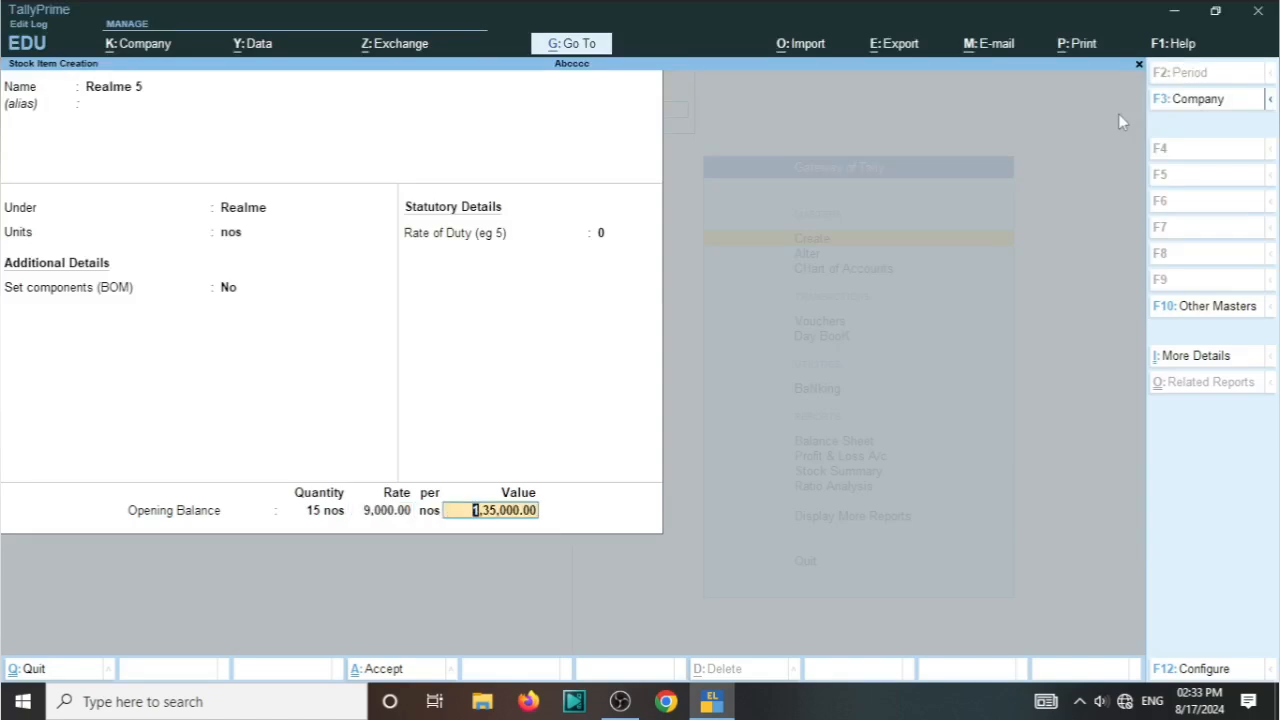
key(Return)
key(Return)
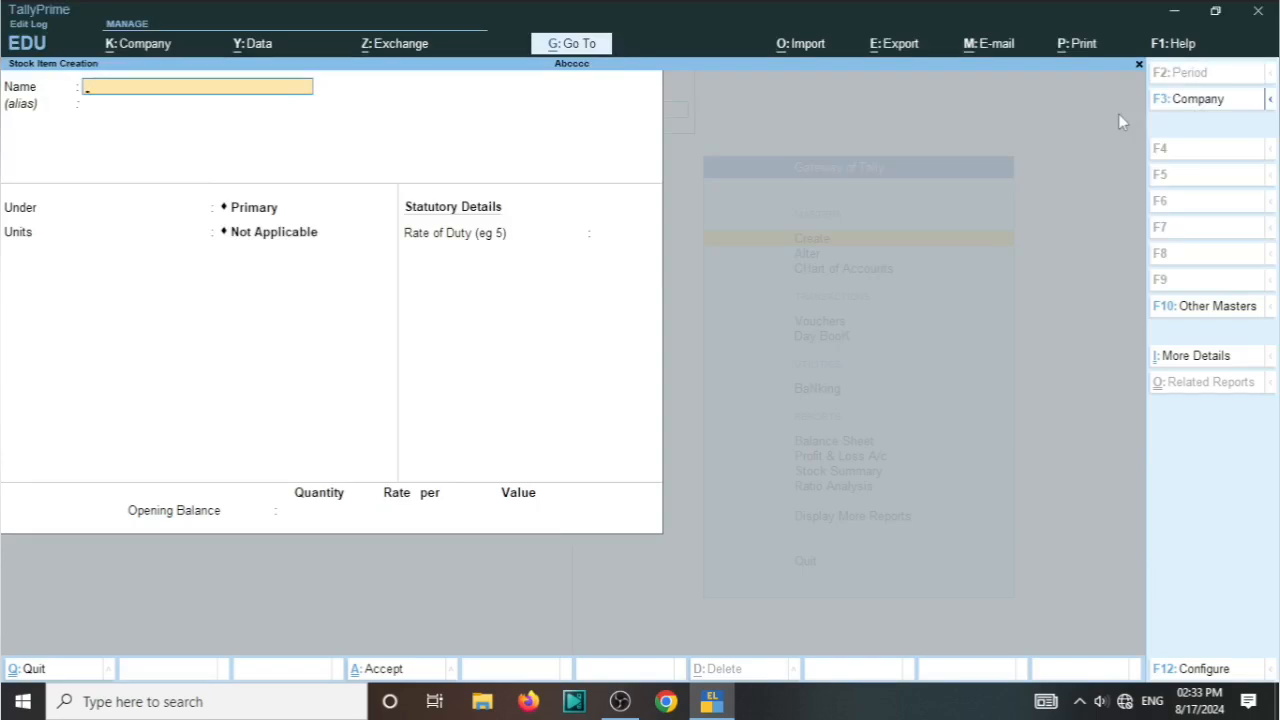
Step: Leave stock item creation and open a new purchase voucher
key(Escape)
key(Return)
key(Escape)
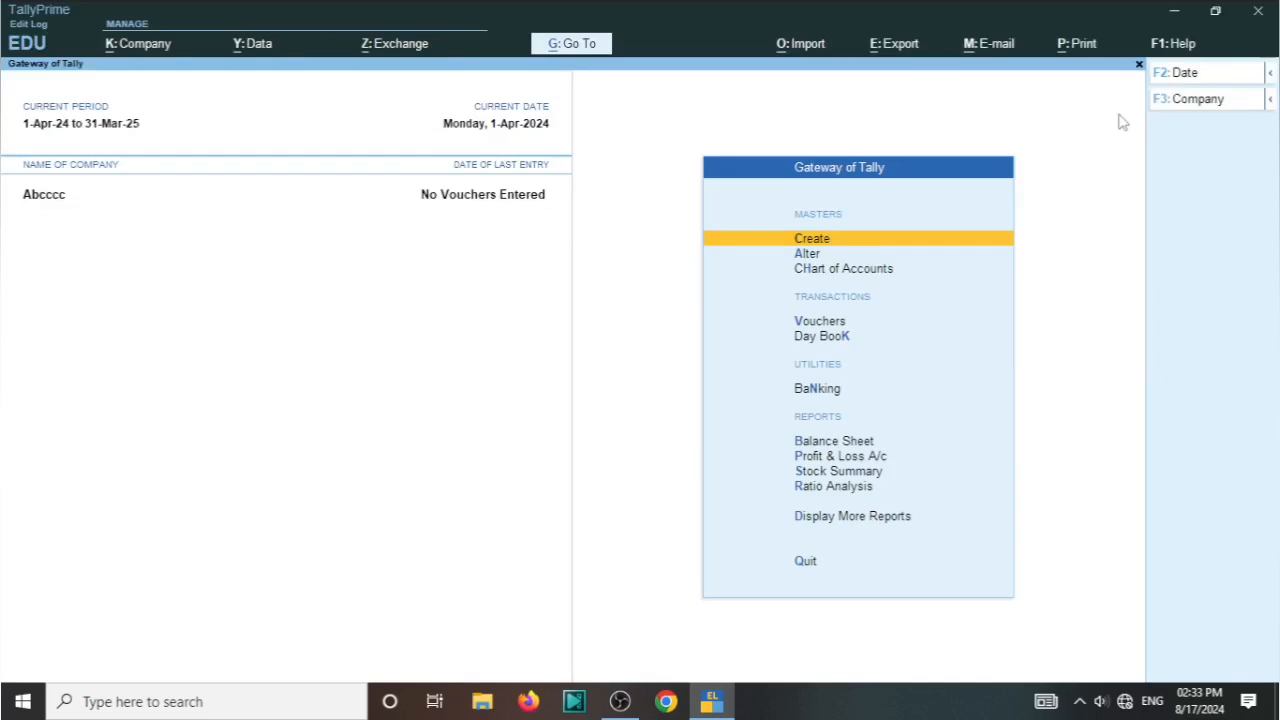
key(v)
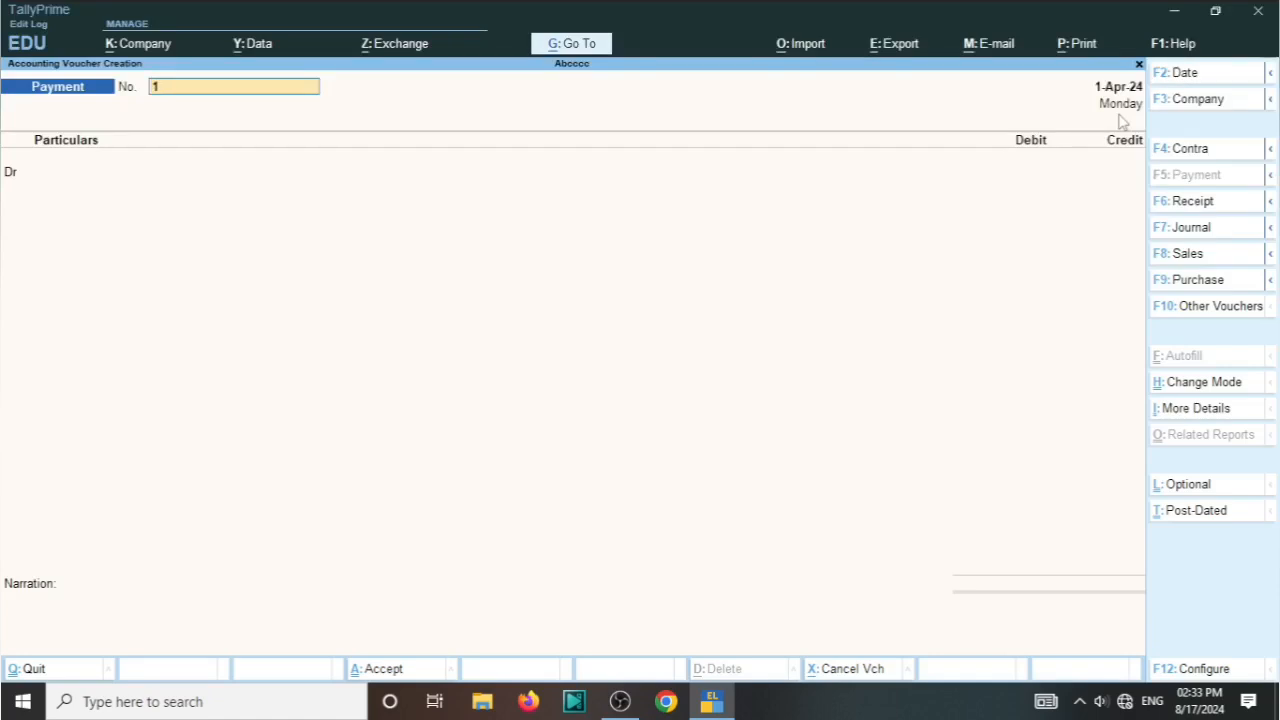
click(1221, 287)
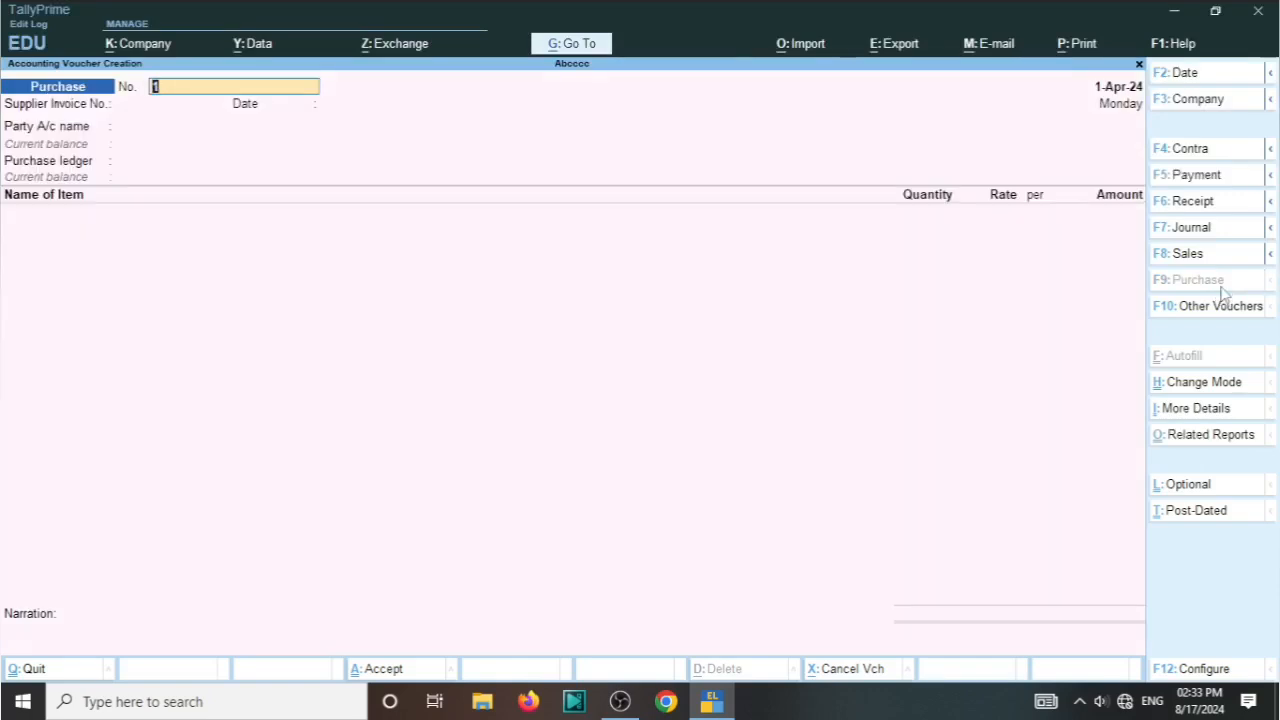
Step: Enter supplier invoice number 001 on the purchase voucher and set Cash as the party, accepting the default receipt and party details
key(Return)
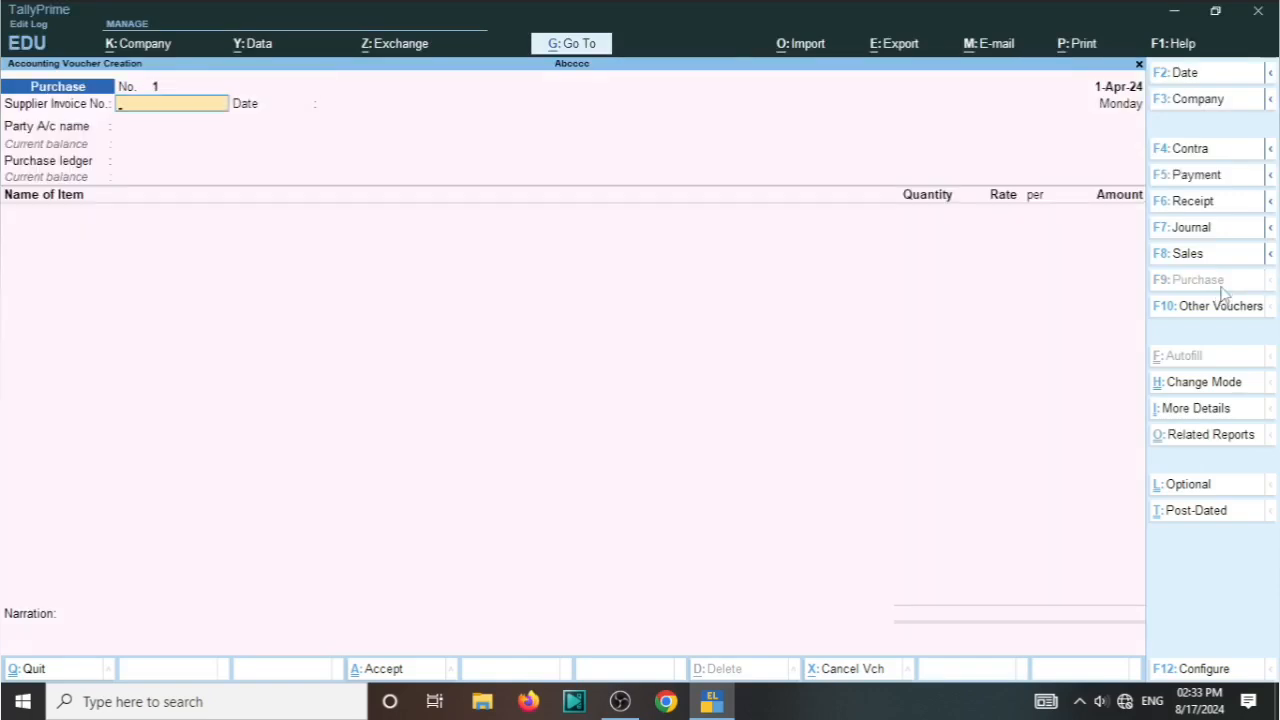
text(001)
key(Return)
key(Return)
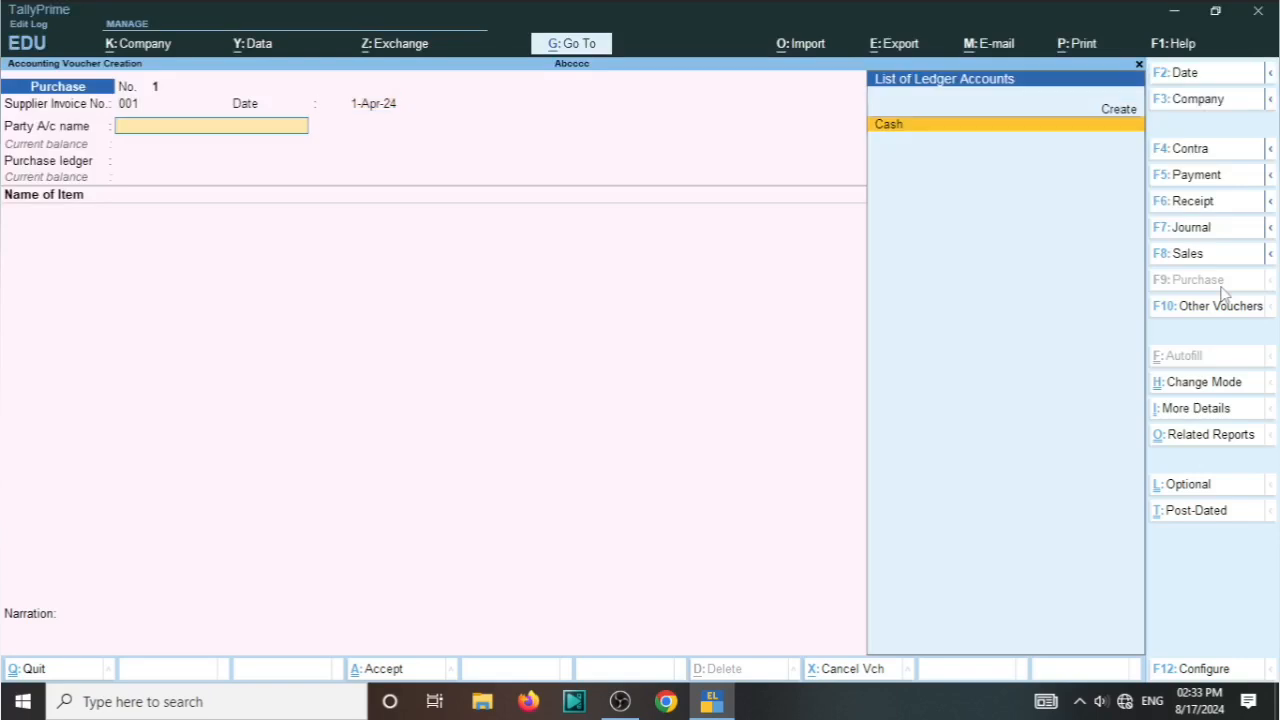
key(Return)
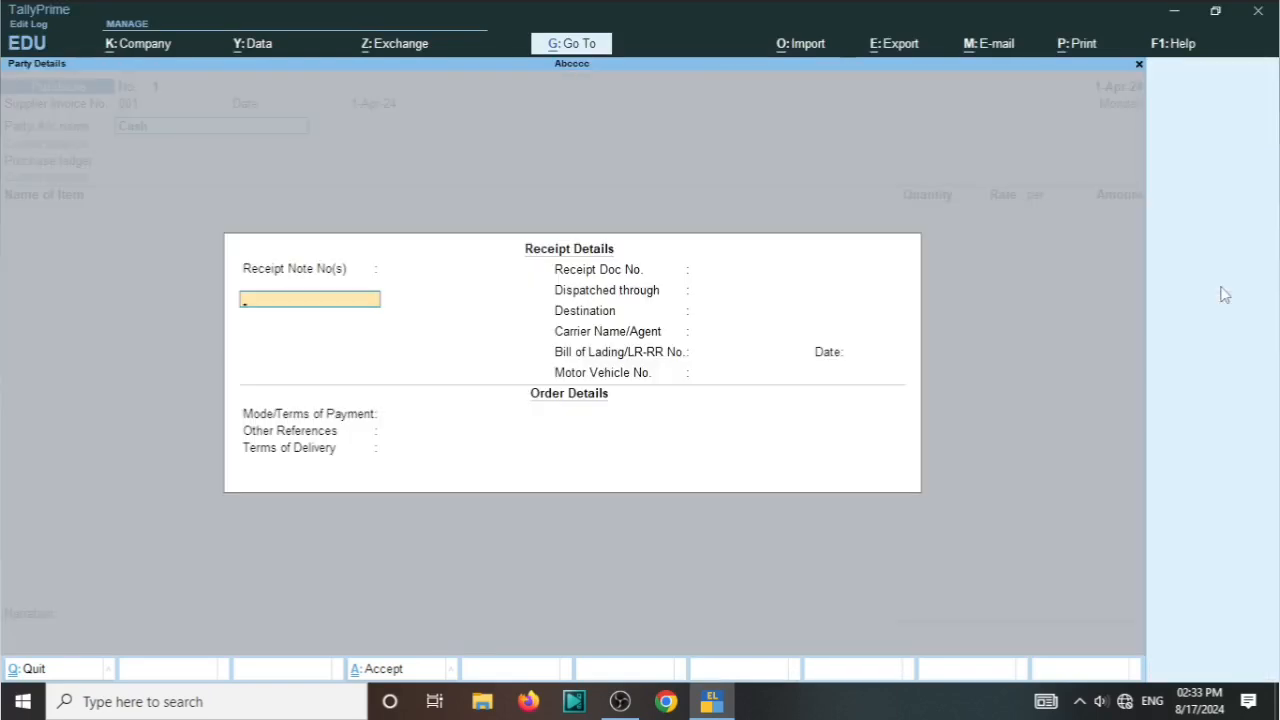
key(ctrl+a)
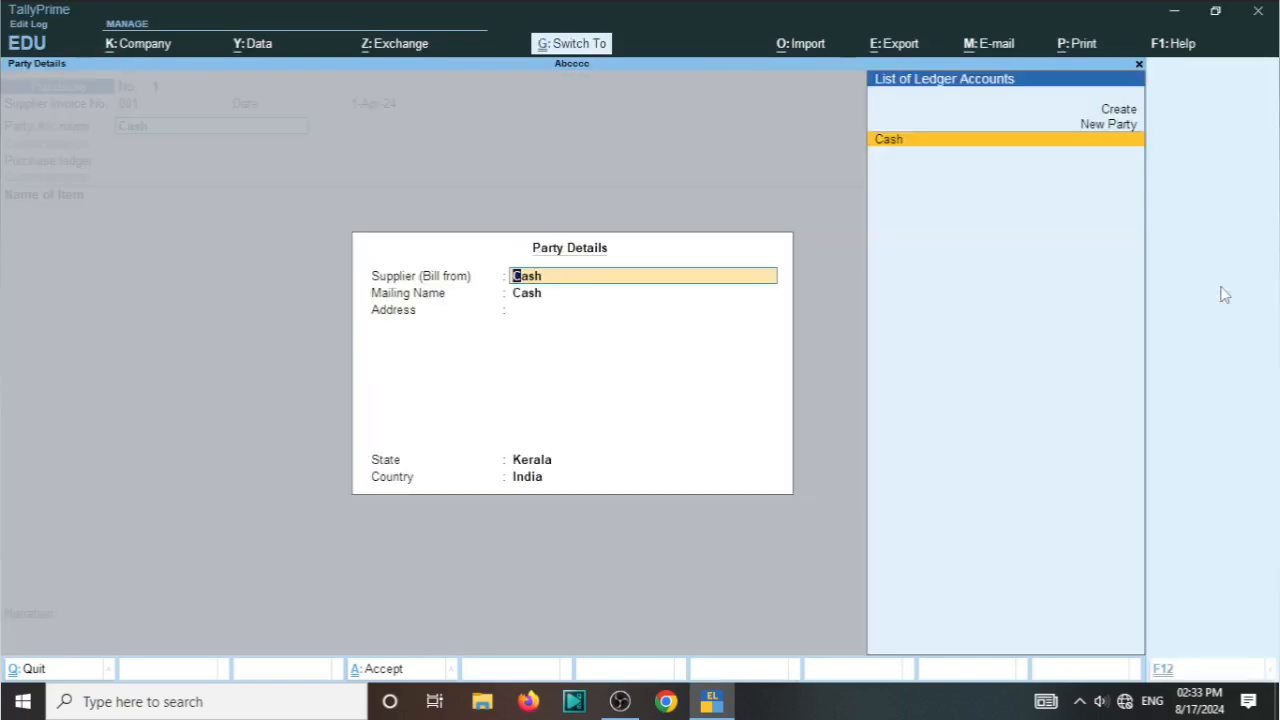
key(ctrl+a)
Step: Create a ledger named Purchase under Purchase Accounts and use it as the voucher's purchase ledger
key(Return)
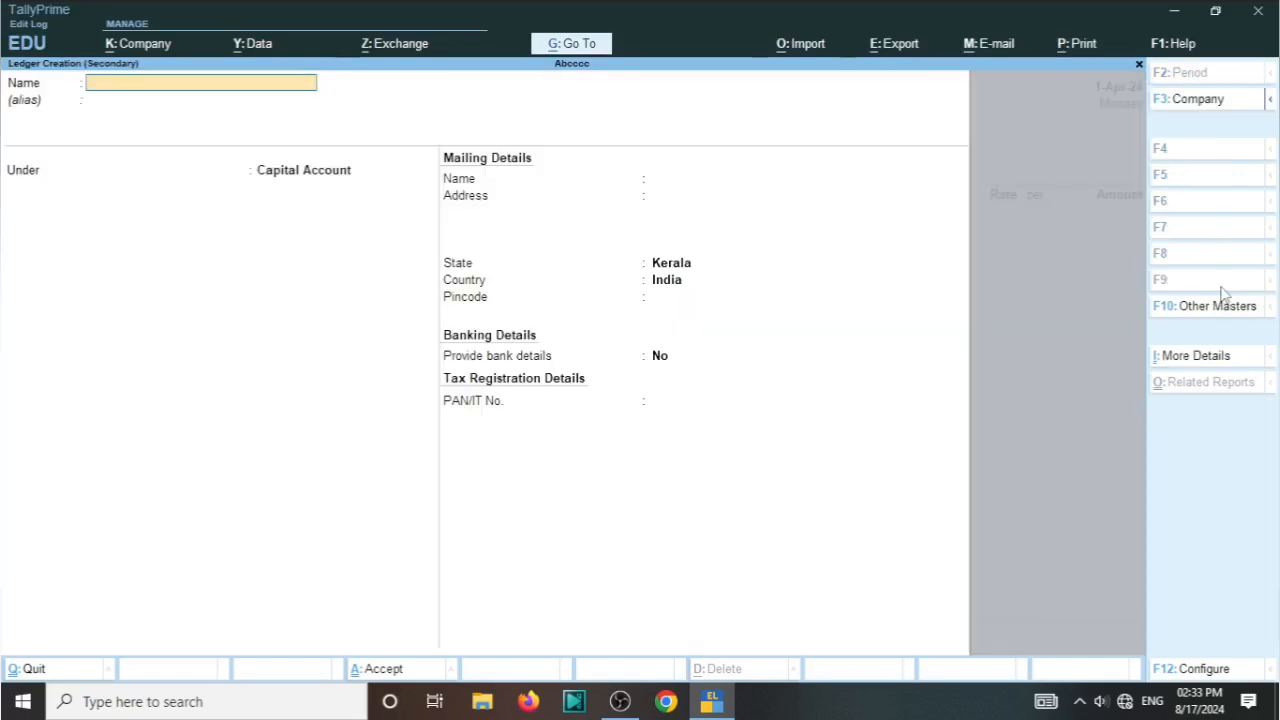
text(Purchase)
key(Return)
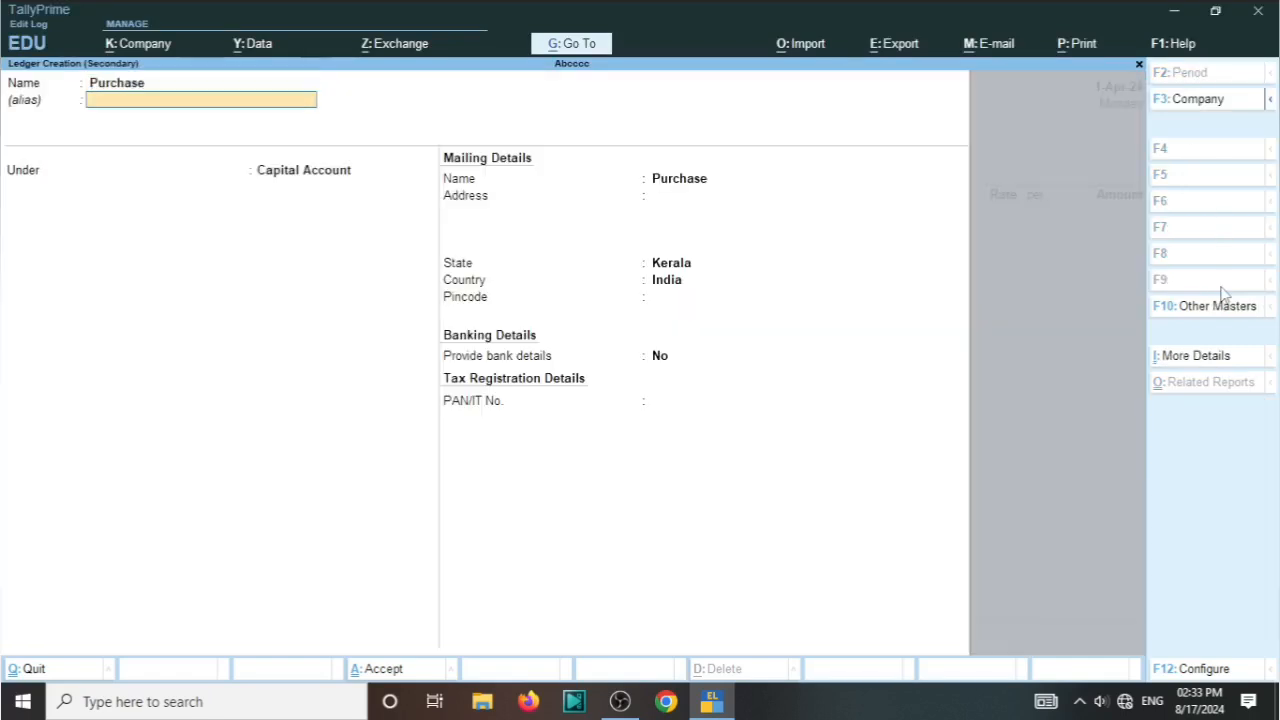
key(Return)
text(Pu)
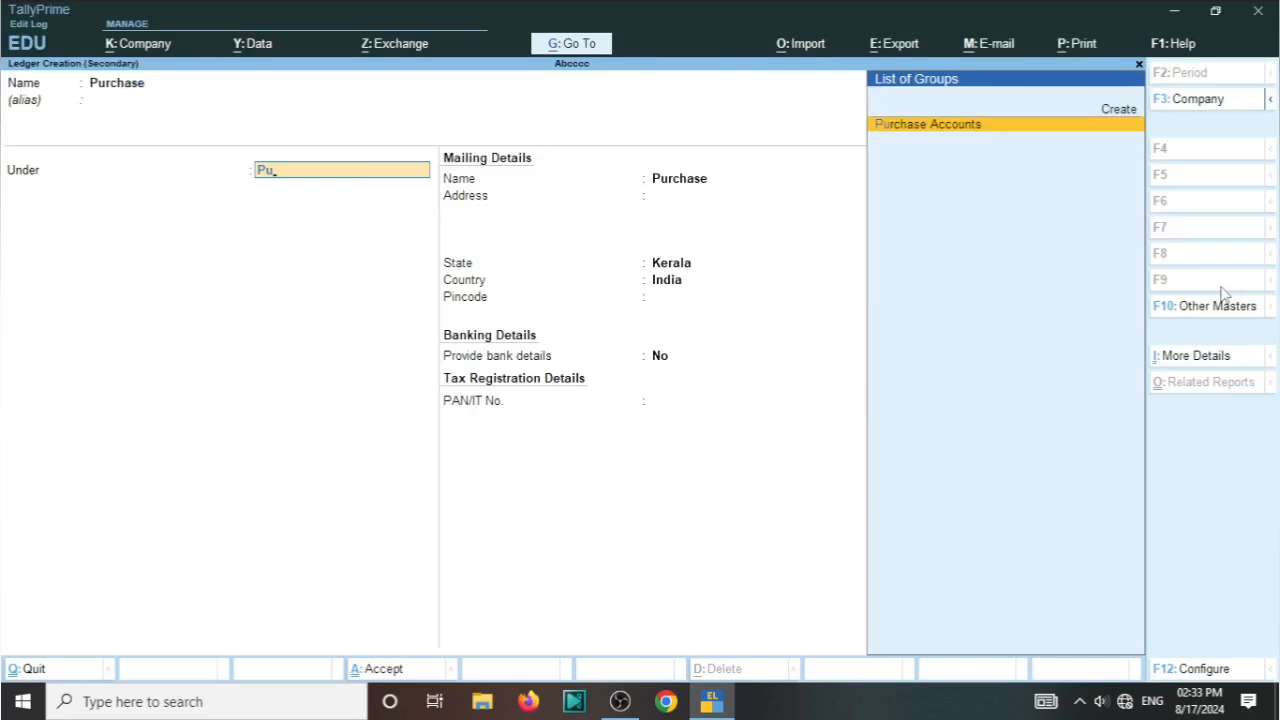
key(Return)
key(ctrl+a)
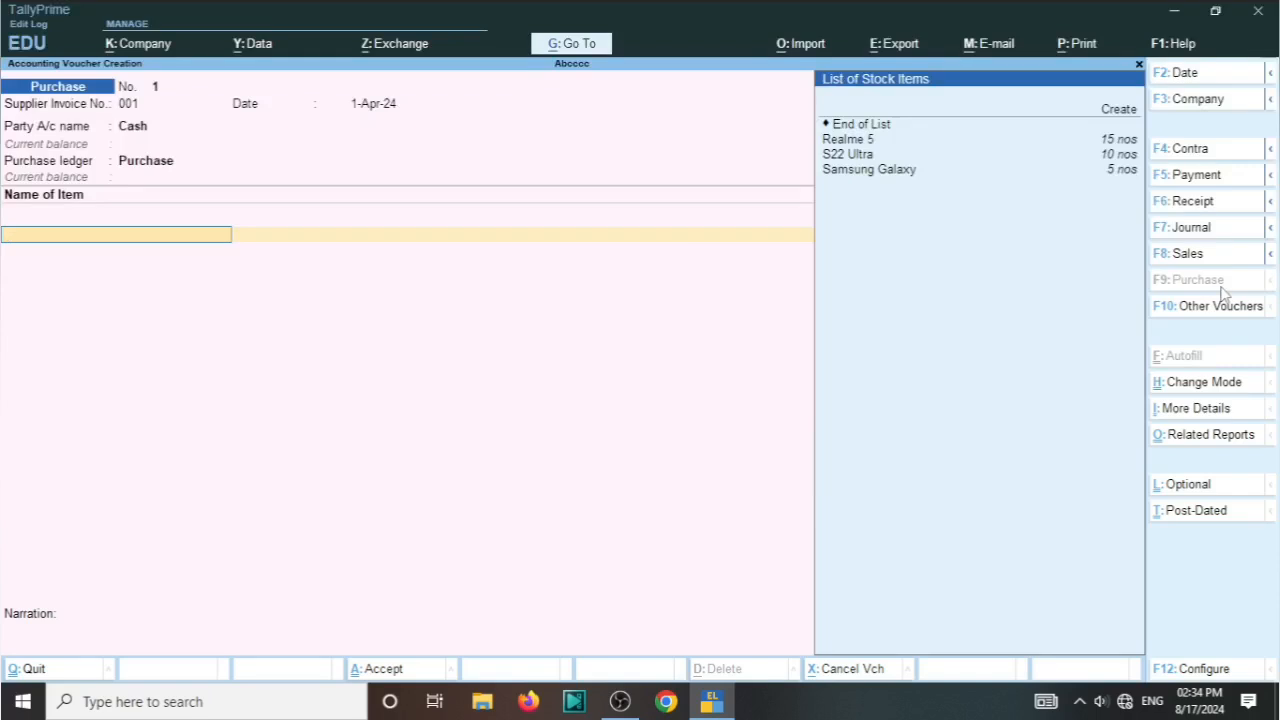
Step: Review the existing stock items offered for the first item line of the purchase voucher
key(Down)
key(Down)
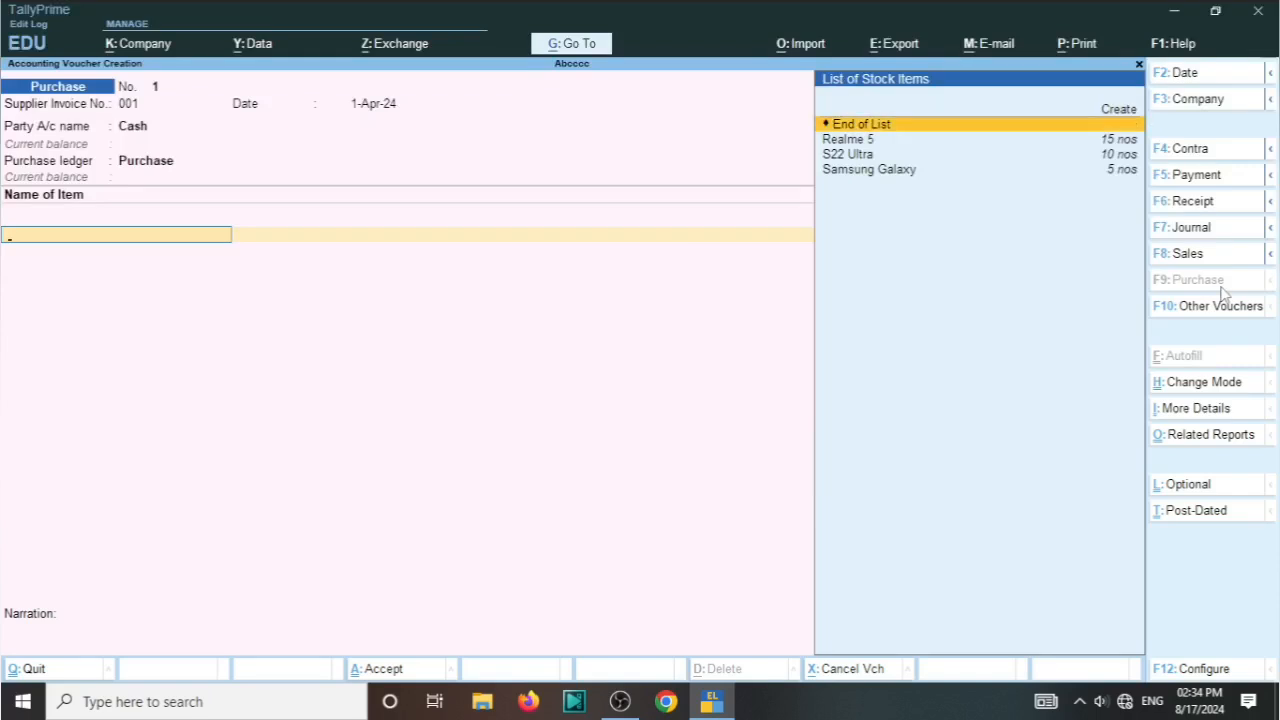
key(Down)
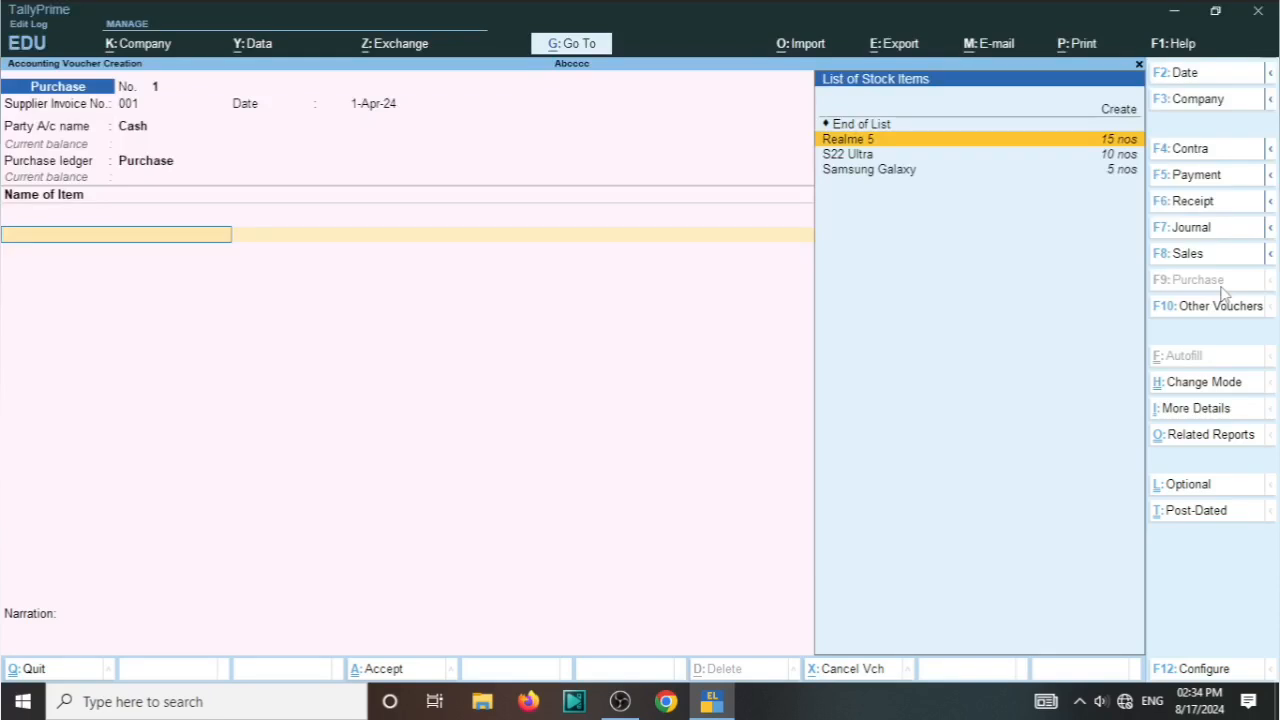
key(Down)
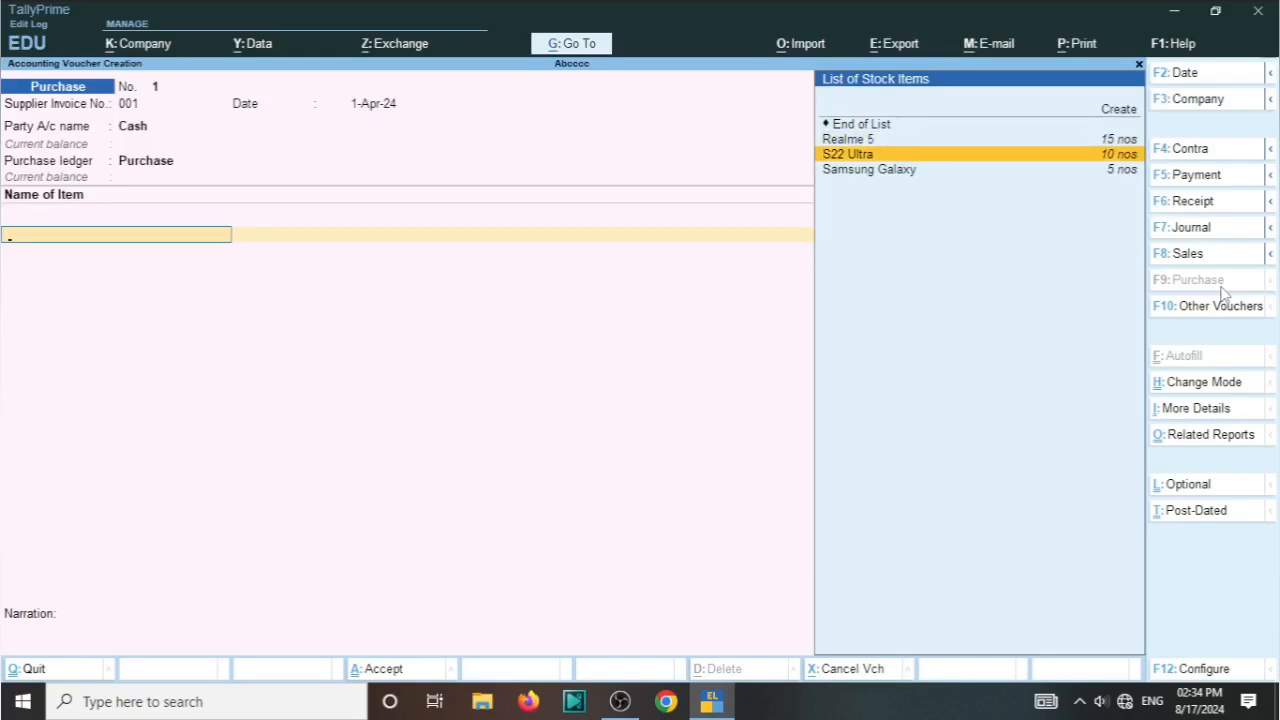
key(Down)
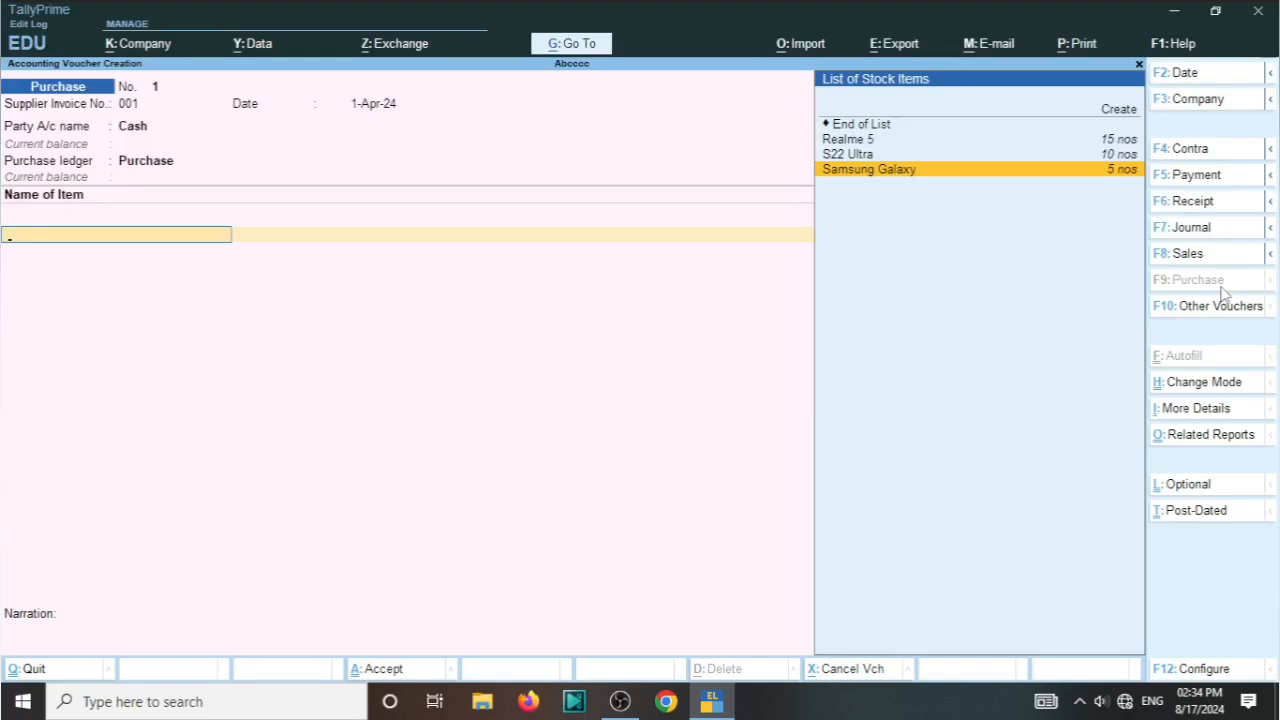
key(Up)
key(Up)
key(Up)
key(Up)
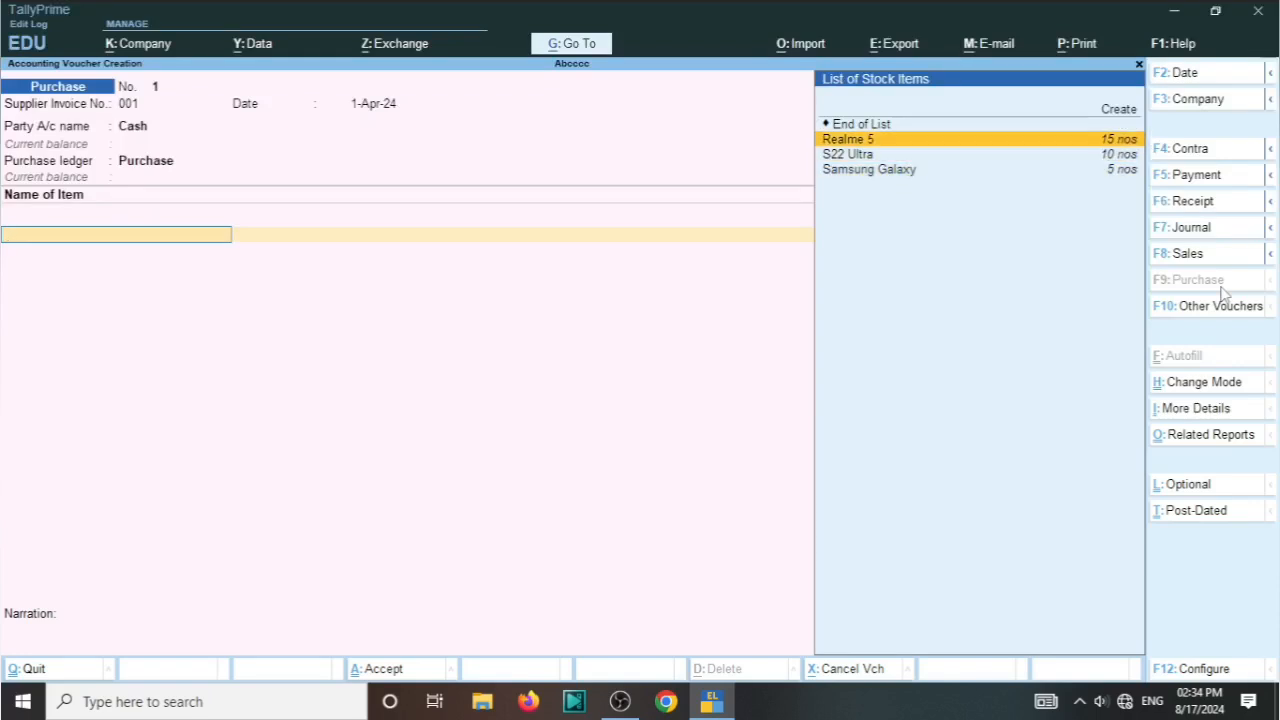
Step: Start a new stock item from the purchase voucher and name it Redmi5, leaving its alias blank
key(Return)
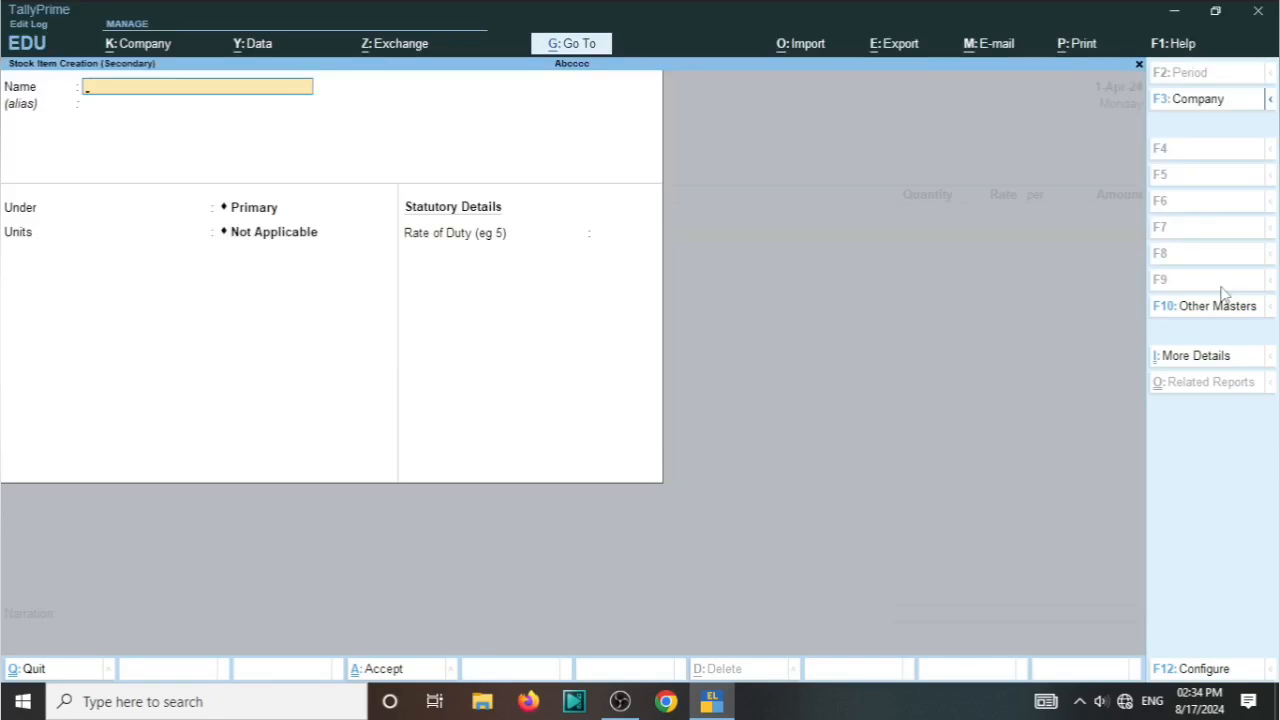
text(Redmi5)
key(Return)
Step: Create a stock group named Redmi under Primary and assign the Redmi5 item to it
key(Return)
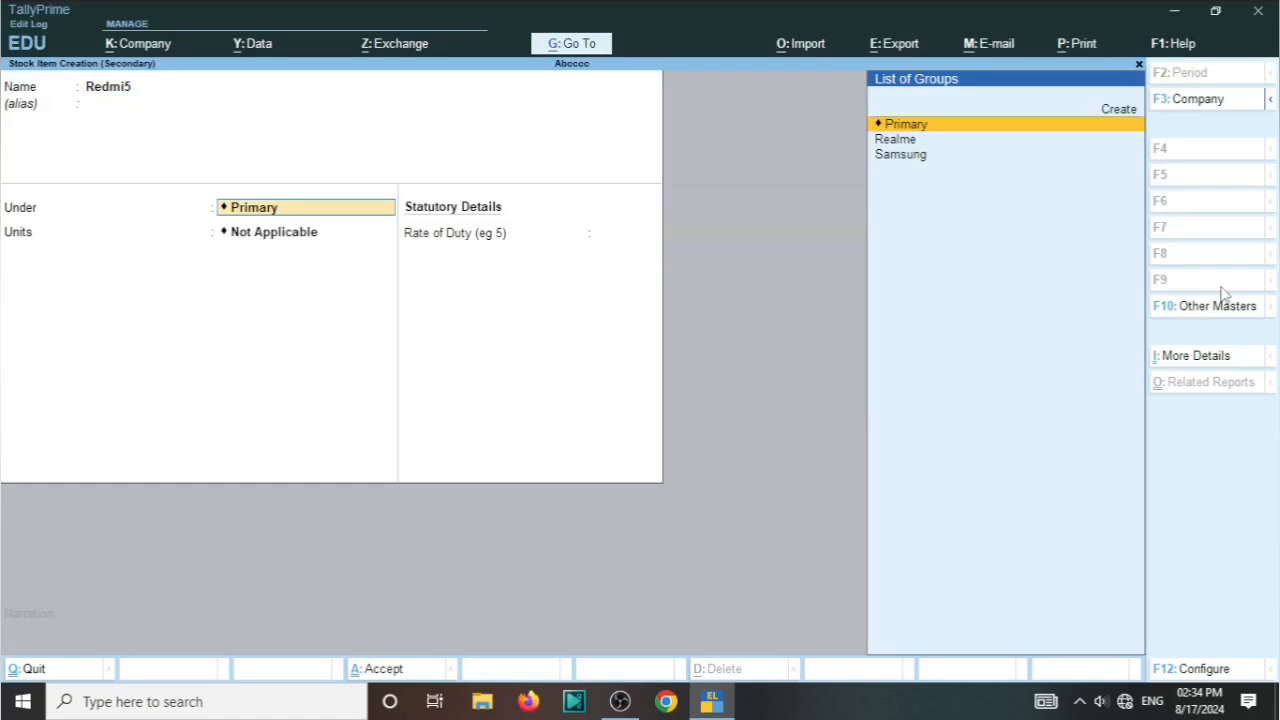
key(Up)
key(Return)
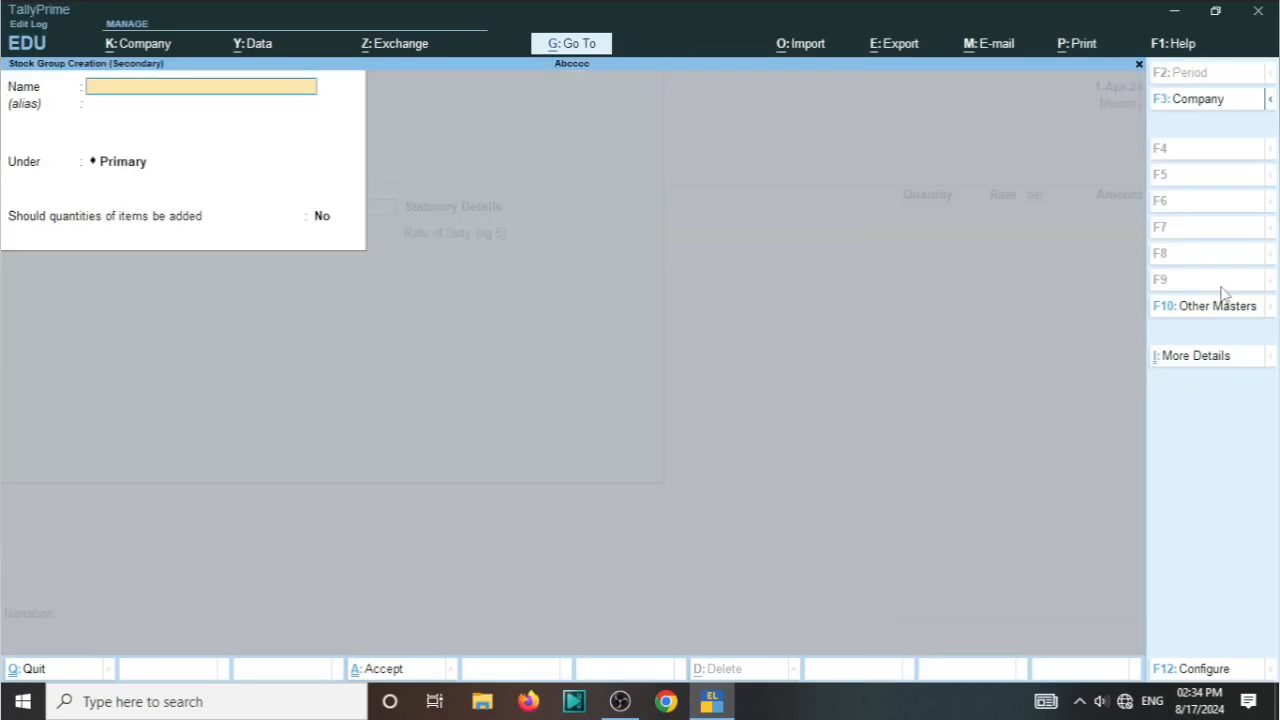
text(Redmi)
key(Return)
key(Return)
key(Return)
key(Return)
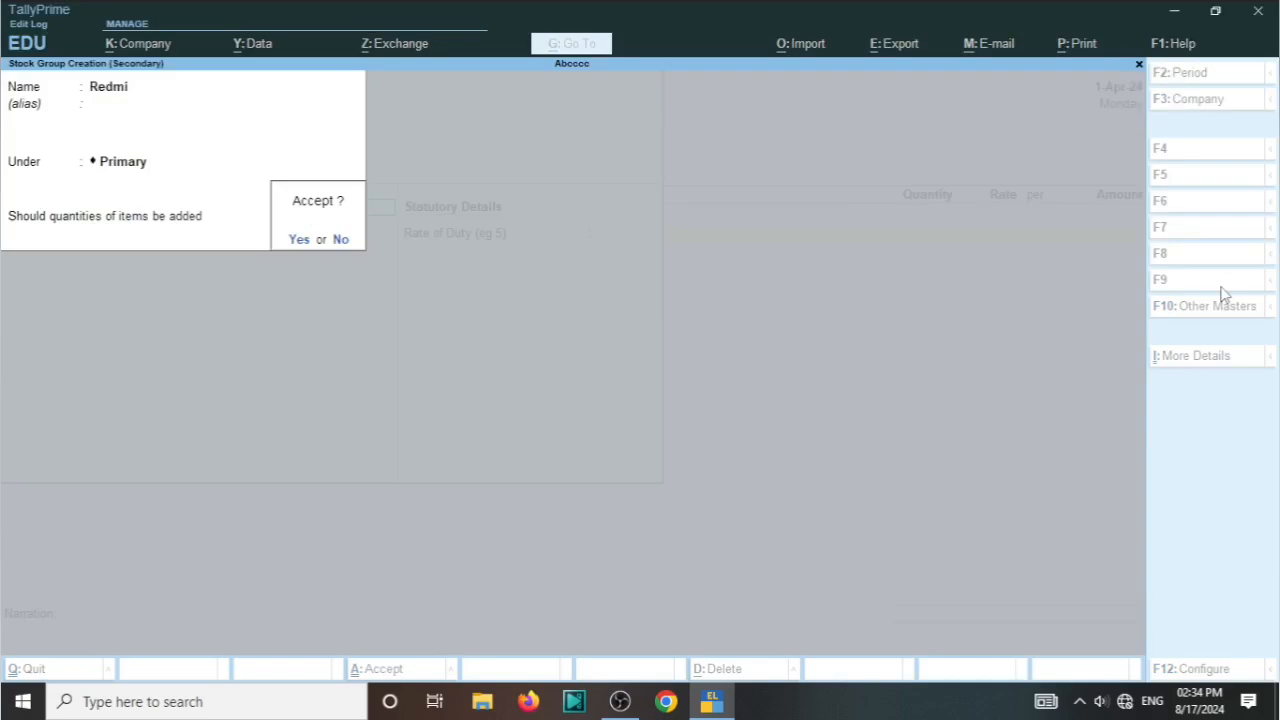
key(Return)
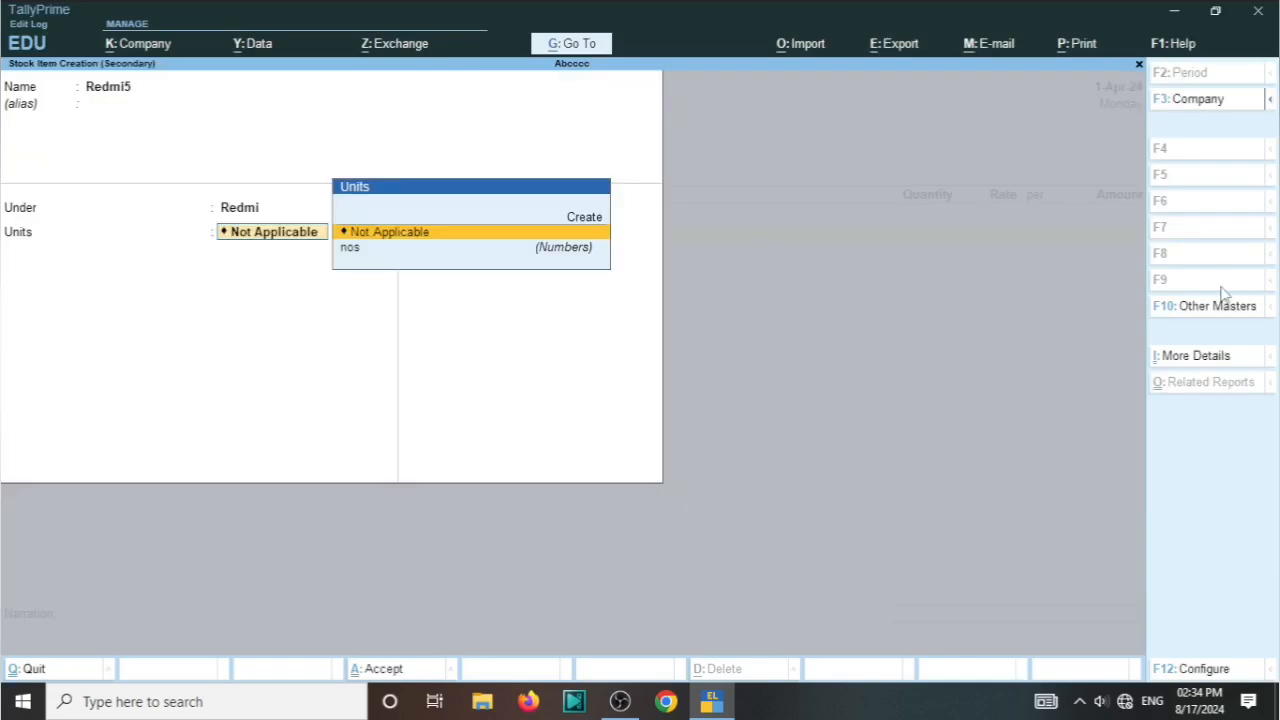
Step: Set the unit of the Redmi5 item to nos, keep its remaining defaults, and save it into the purchase voucher
key(Down)
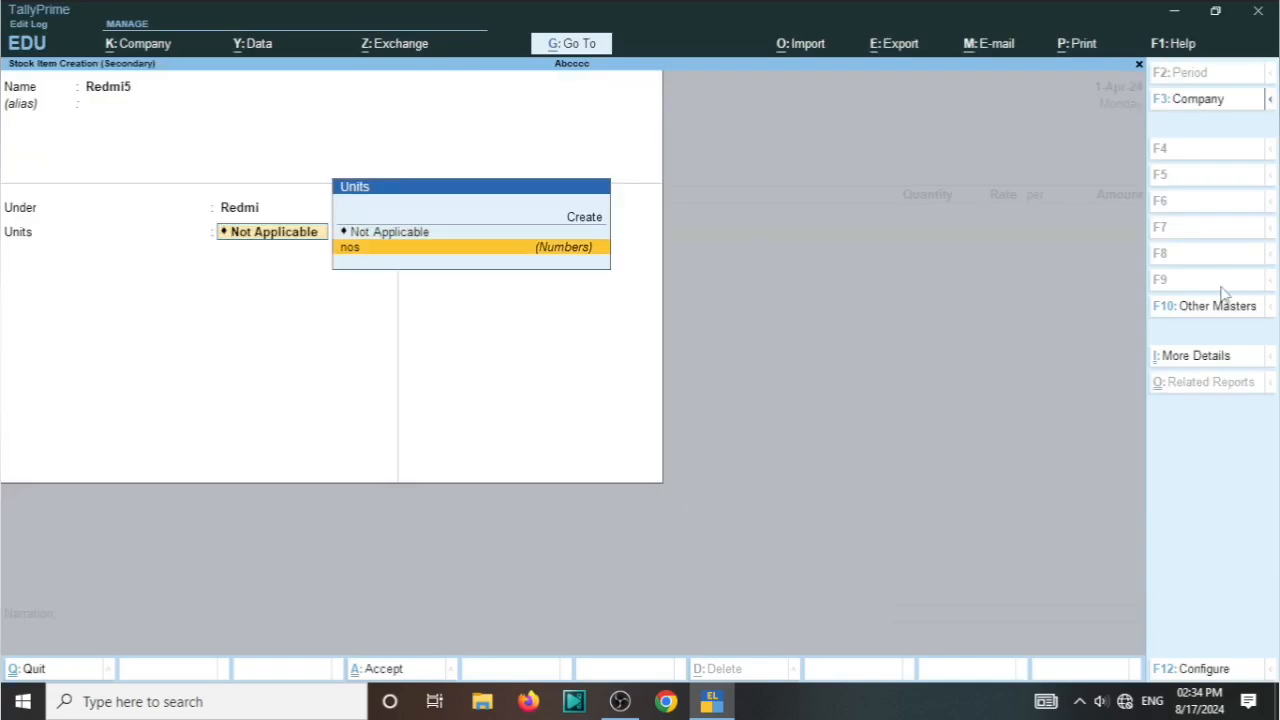
key(Return)
key(Return)
key(Return)
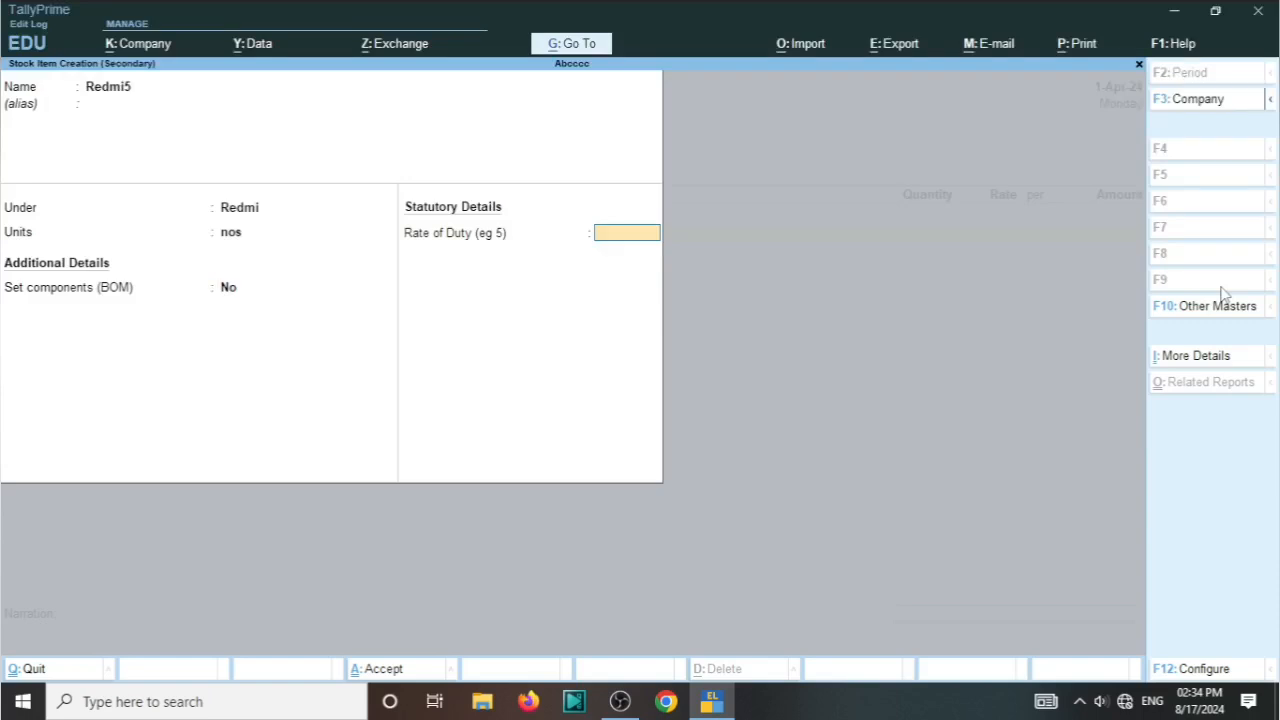
key(Return)
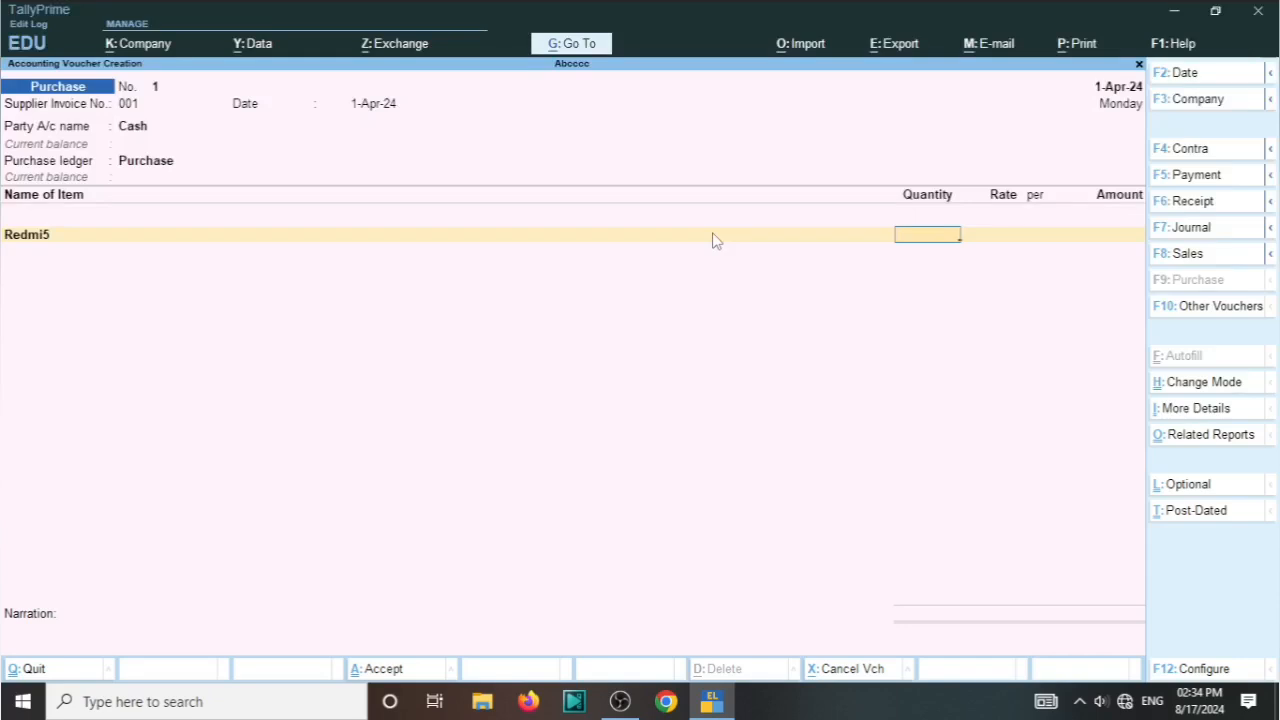
Step: Enter a purchase quantity of 5 nos at a rate of 15,000 per nos for Redmi5
text(5)
key(Return)
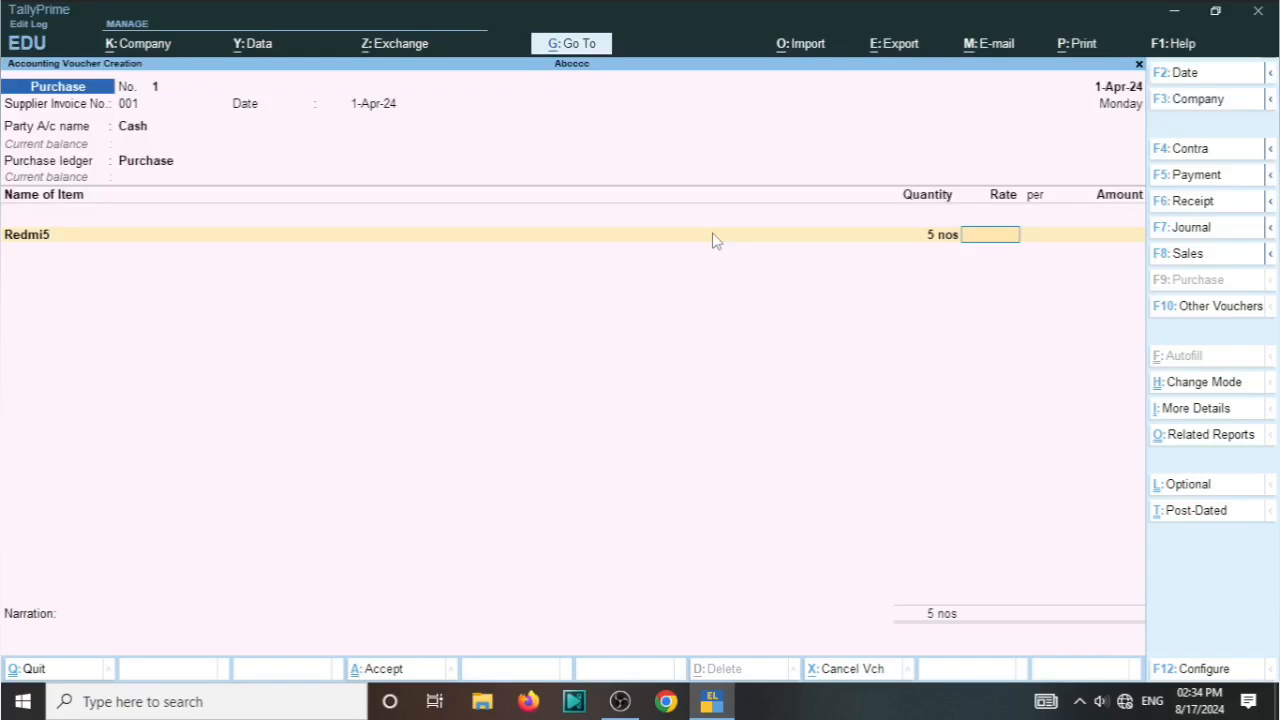
text(15000)
key(Return)
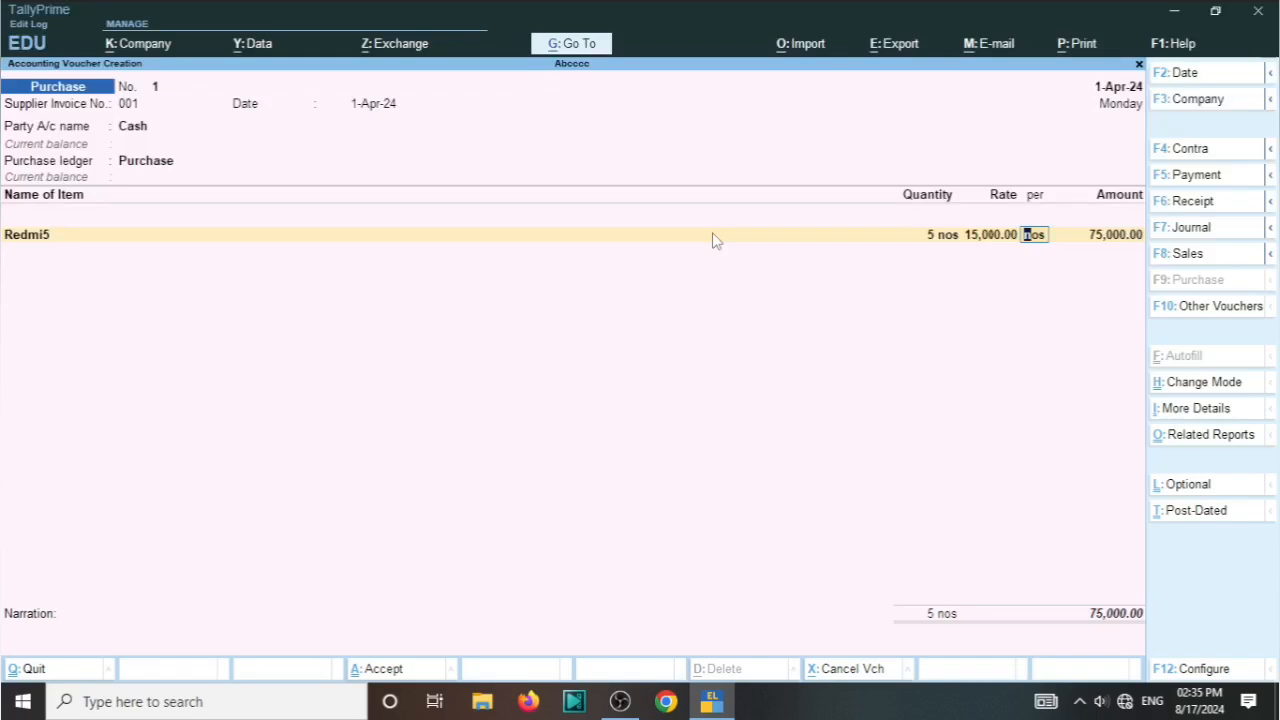
key(Return)
Step: End the item list and save the purchase voucher with the narration "g"
key(Return)
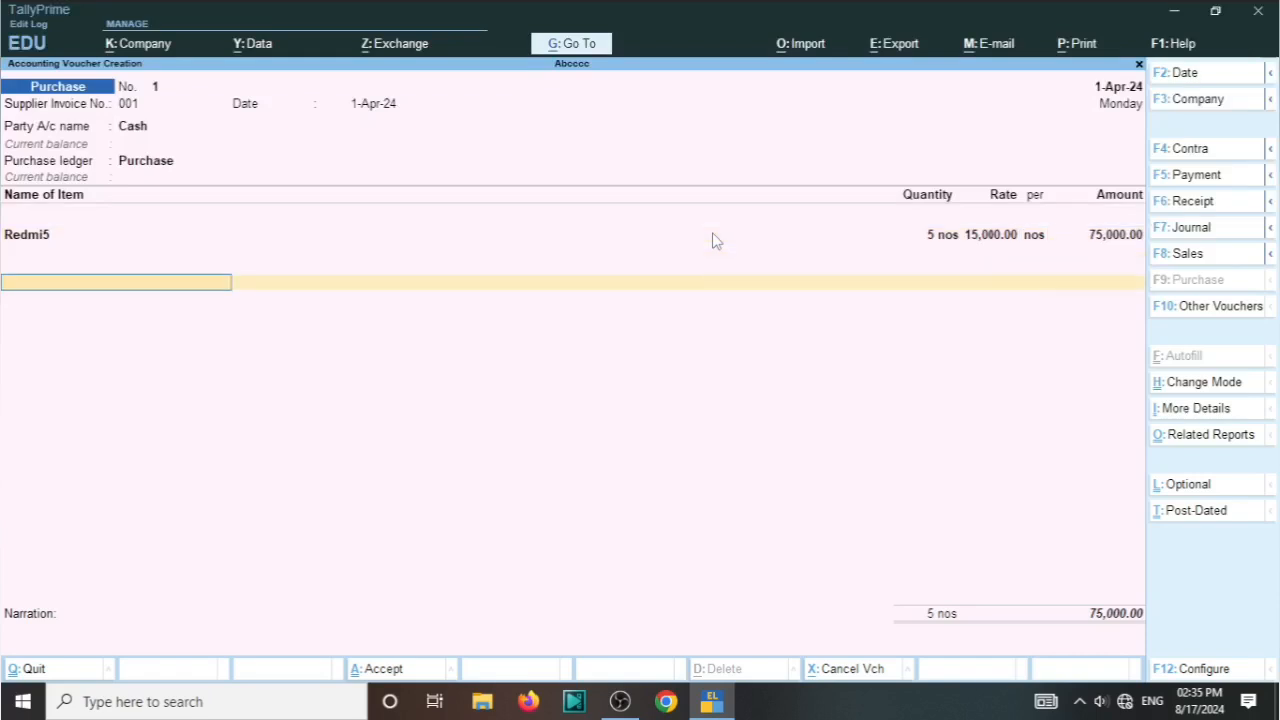
key(Return)
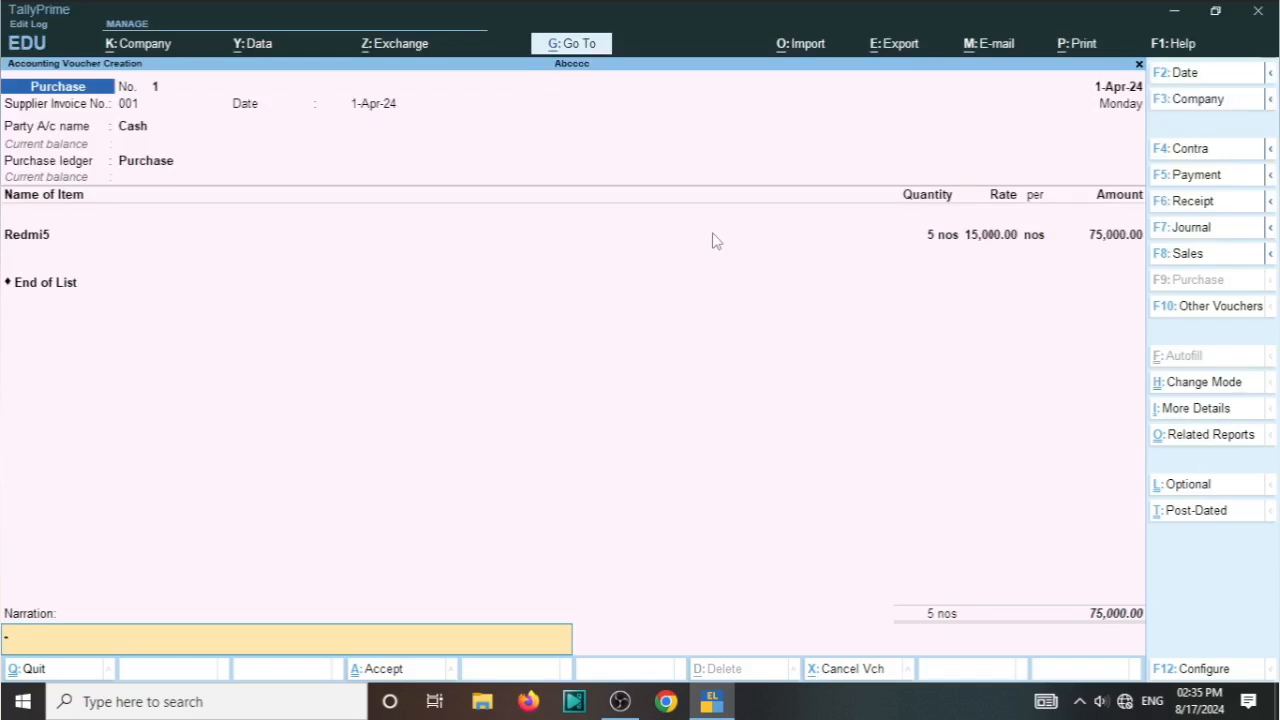
text(g)
key(Return)
key(y)
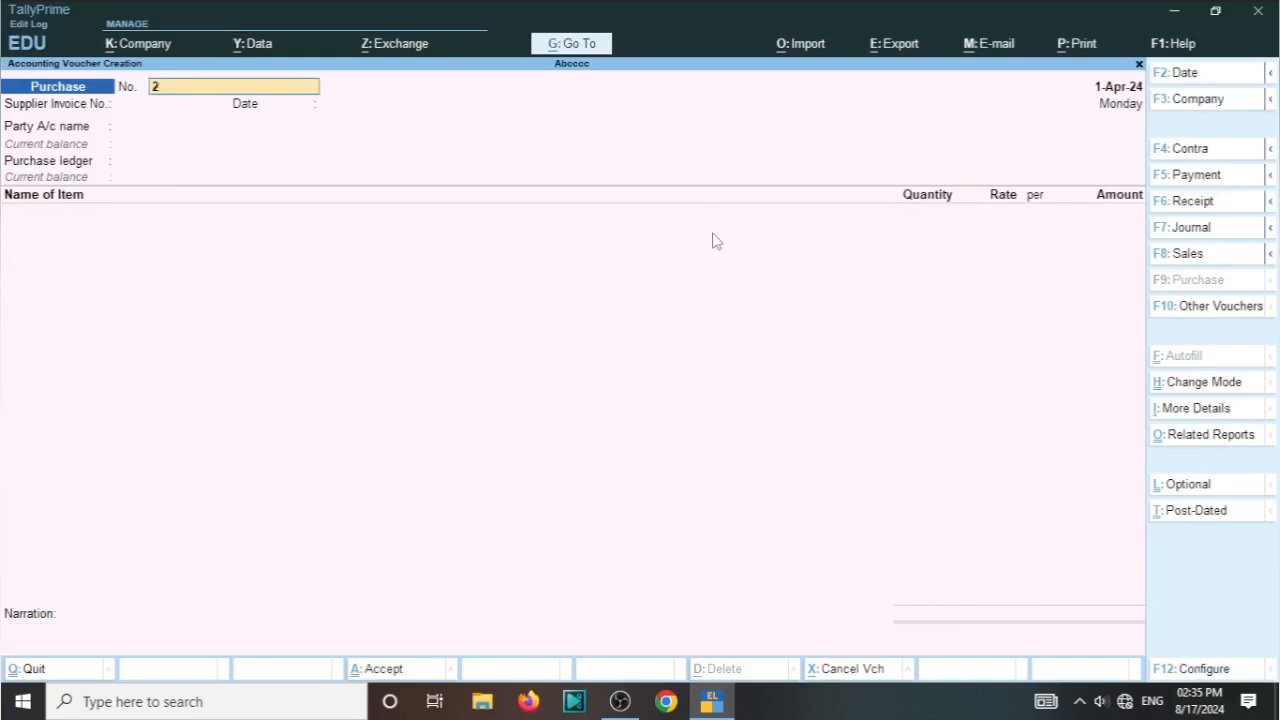
Step: Open the Stock Summary in detailed form and drill down to the monthly summary of Realme 5
key(Escape)
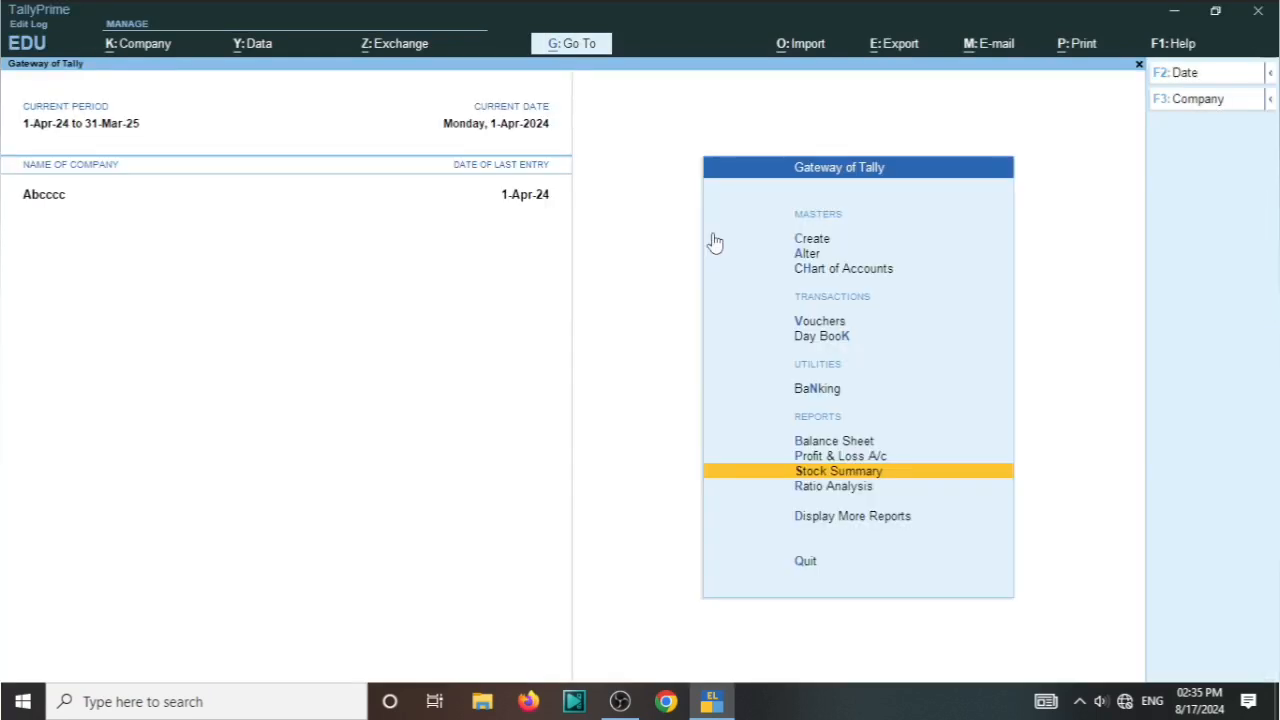
key(Return)
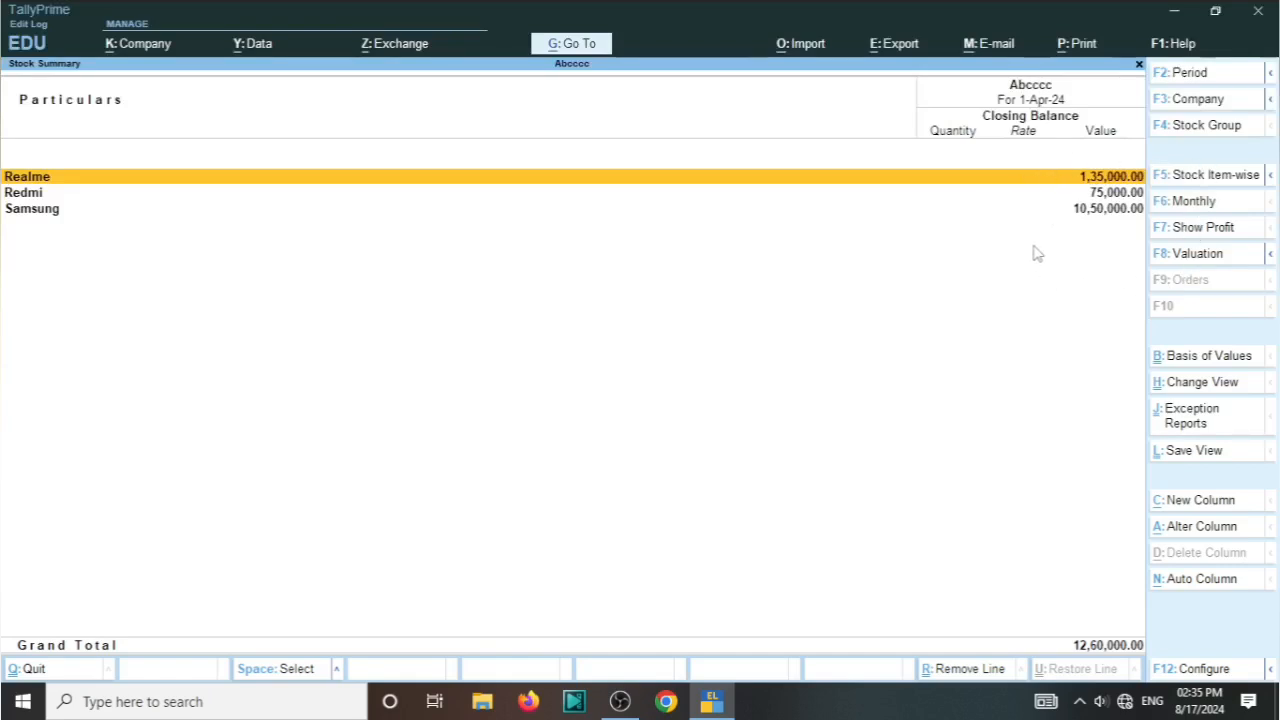
key(alt)
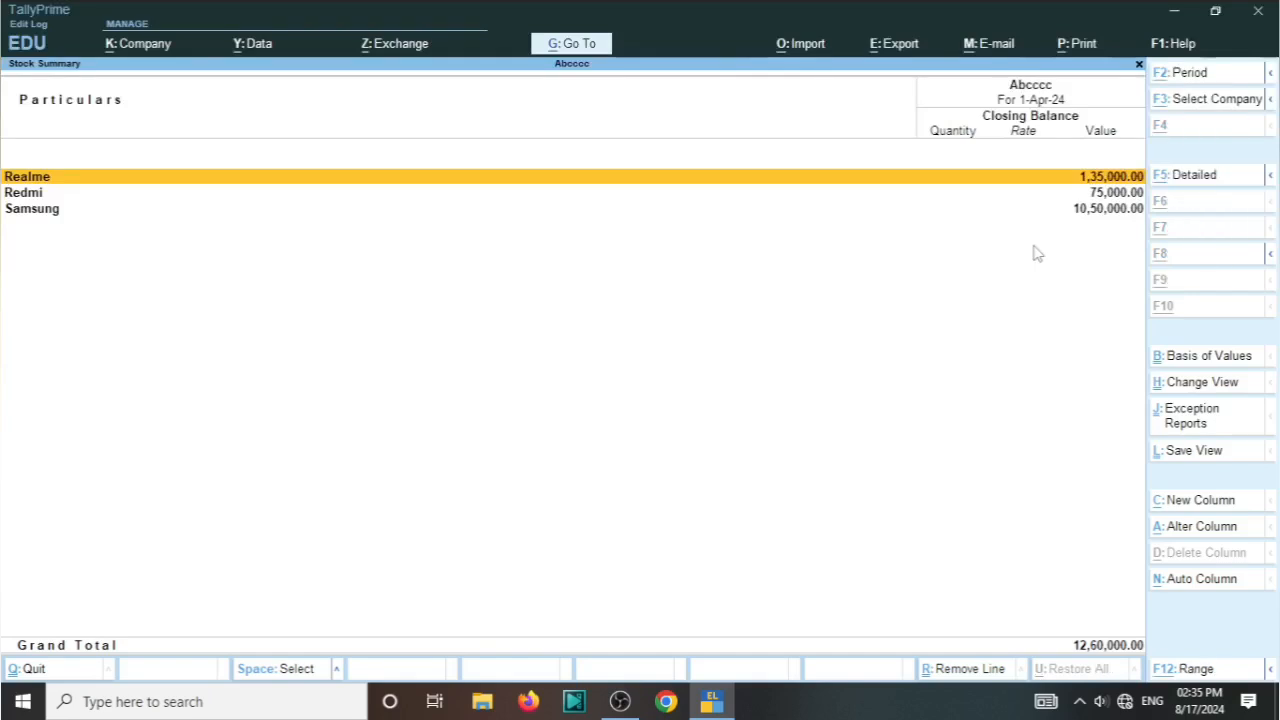
key(alt+F5)
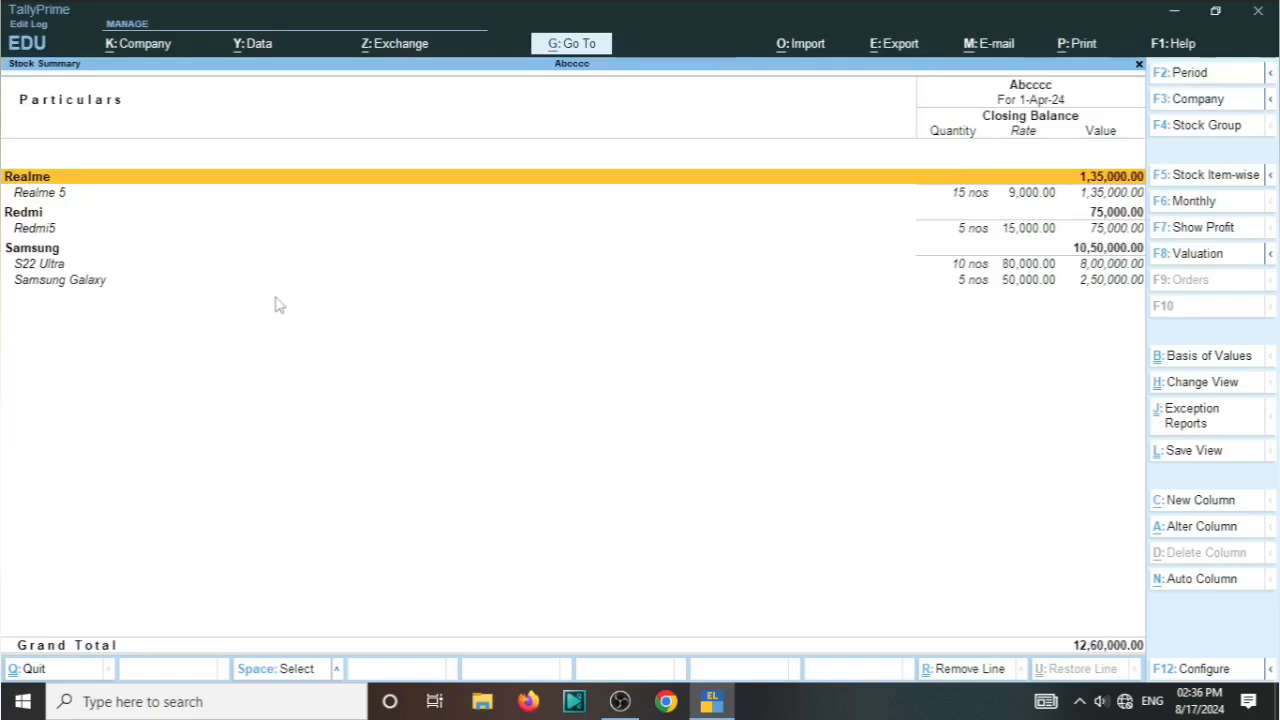
key(Down)
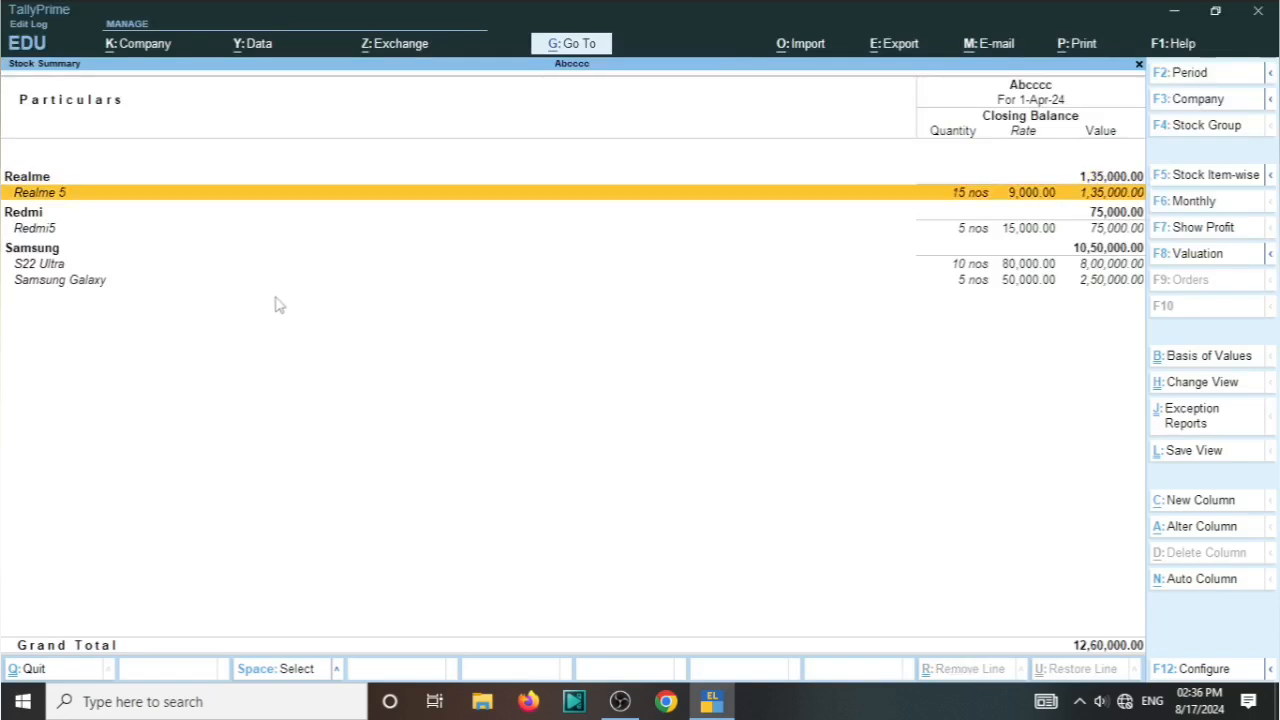
key(Return)
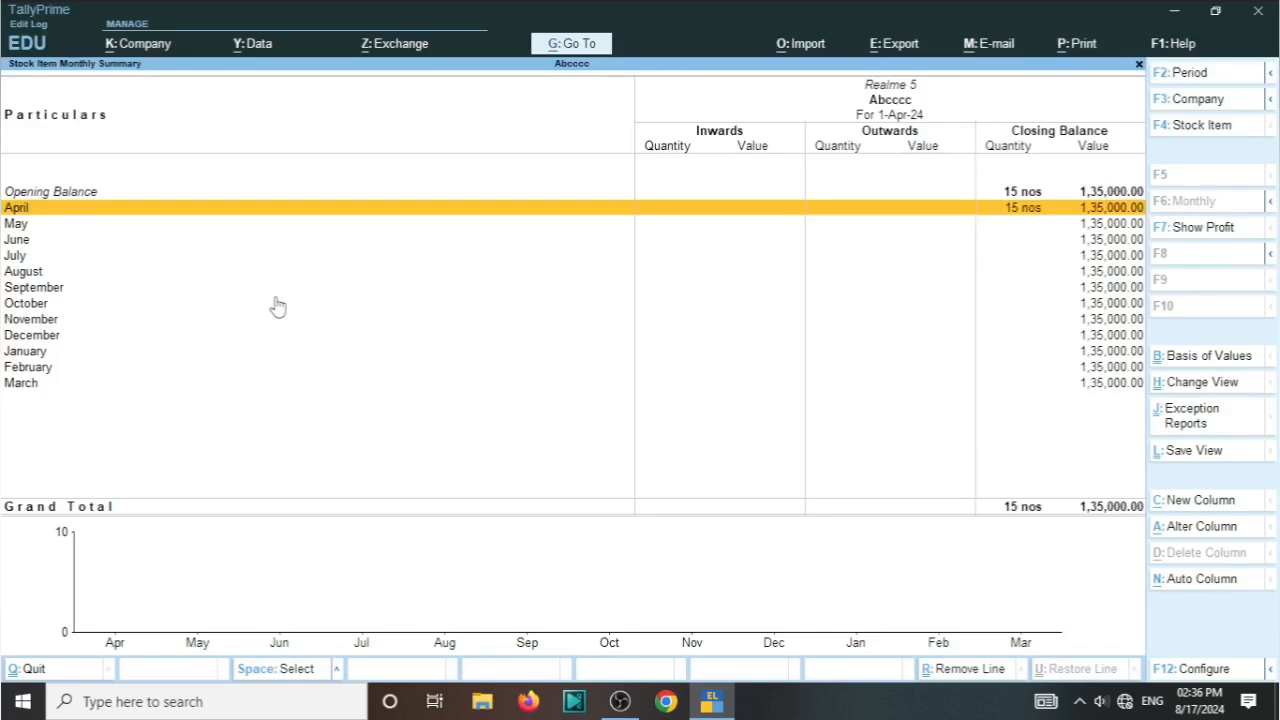